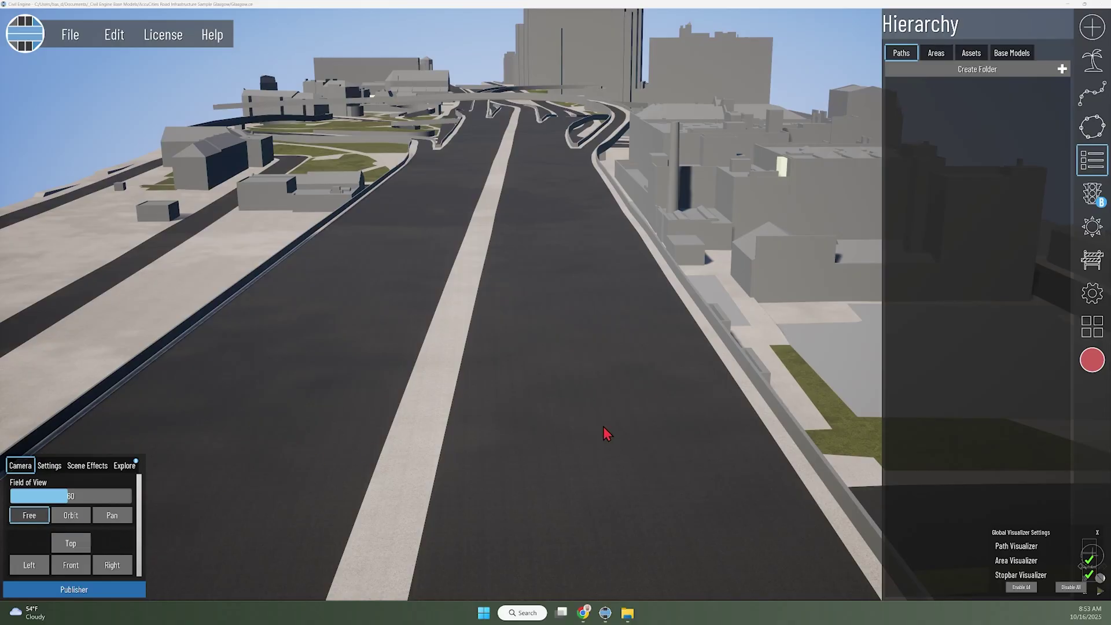
Step: Start a Solid White Striping path from the pavement markings presets with two points along the right edge of the highway median
{"action": "left_click", "coordinate": [1094, 96]}
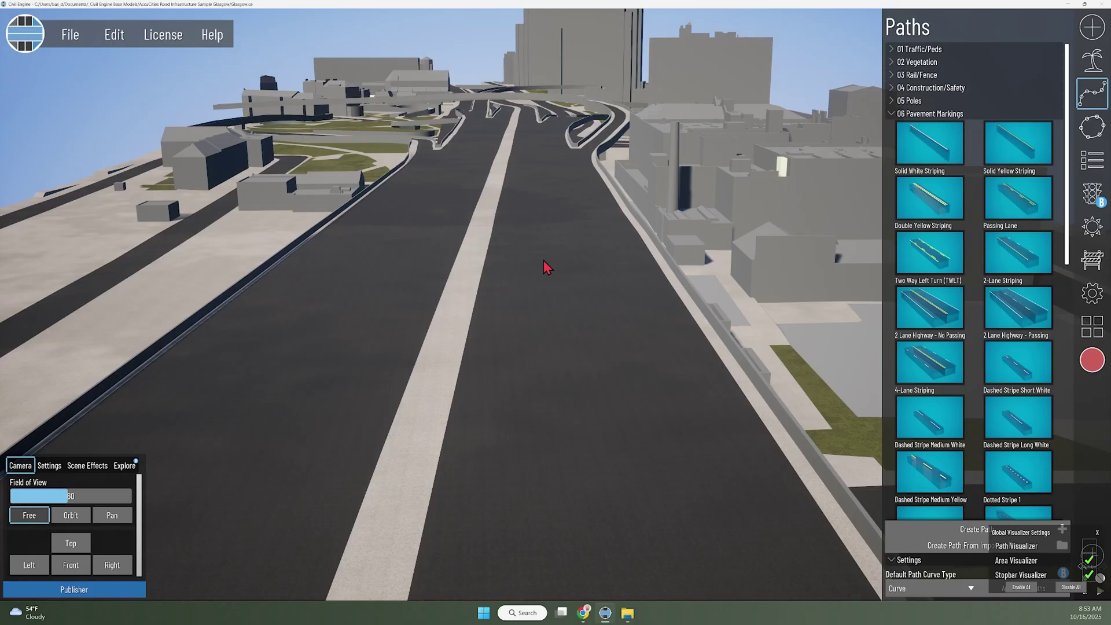
{"action": "right_click_drag", "start_coordinate": [548, 327], "coordinate": [550, 321]}
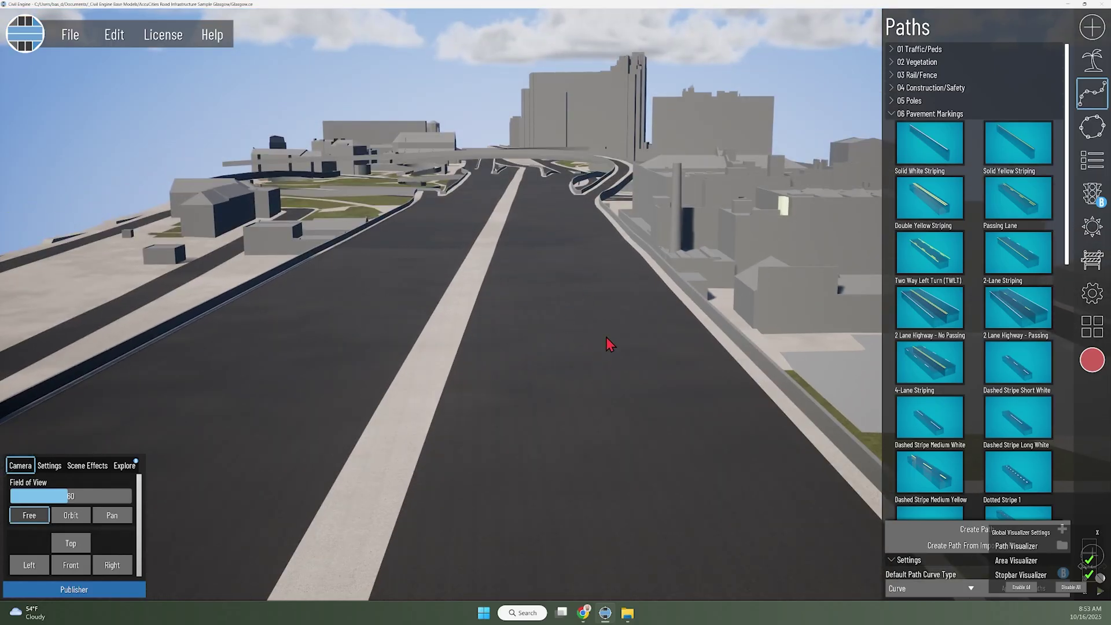
{"action": "key", "text": "s"}
{"action": "key", "text": "d"}
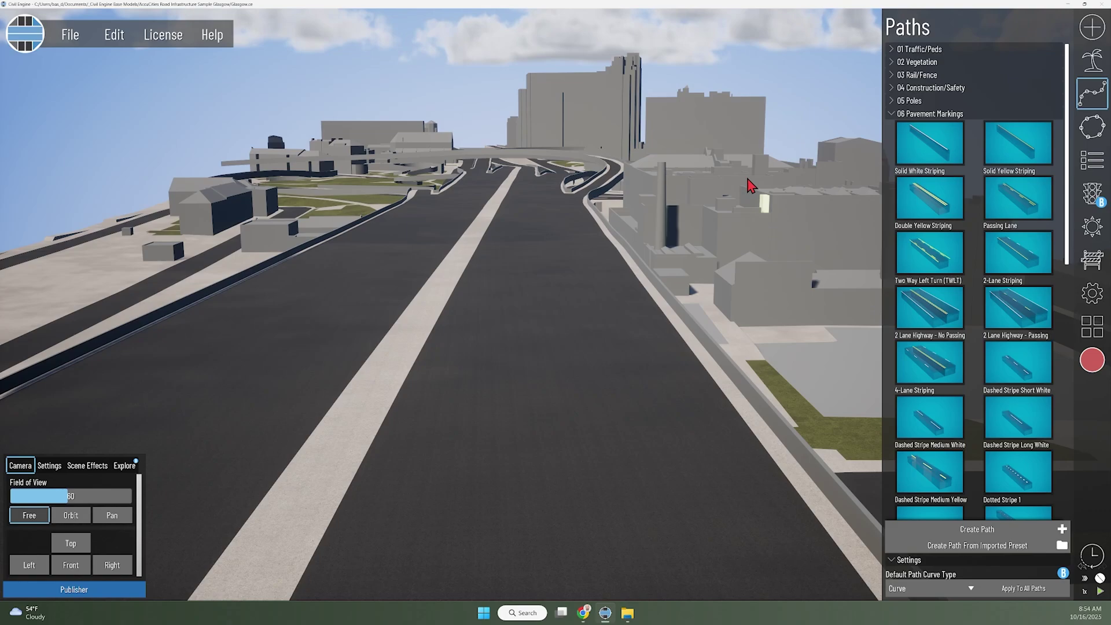
{"action": "left_click", "coordinate": [920, 160]}
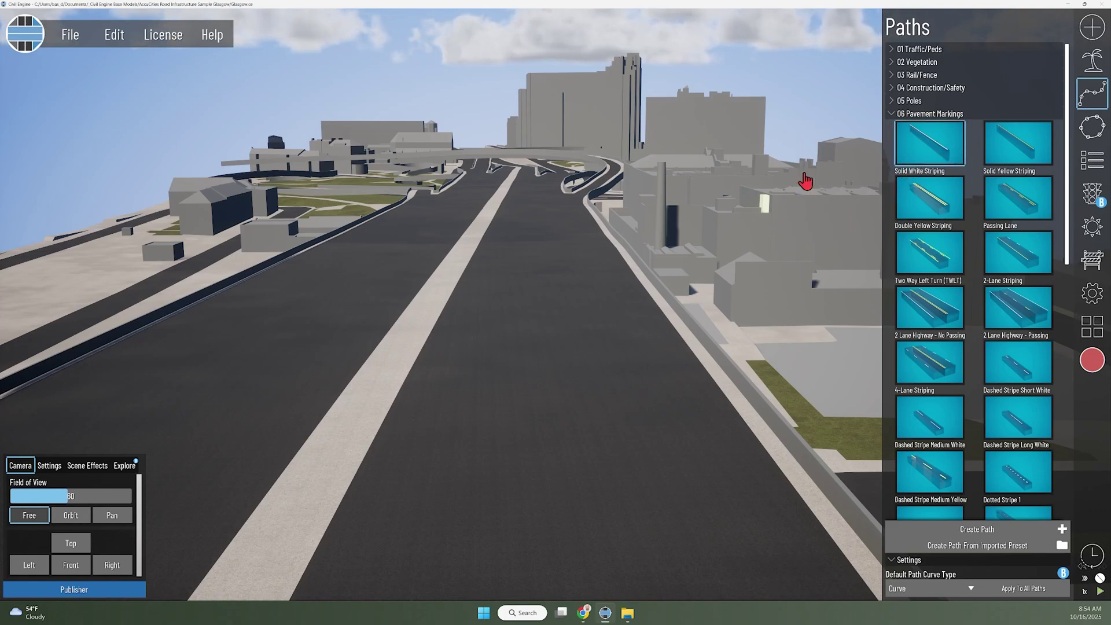
{"action": "middle_click_drag", "start_coordinate": [419, 456], "coordinate": [475, 515]}
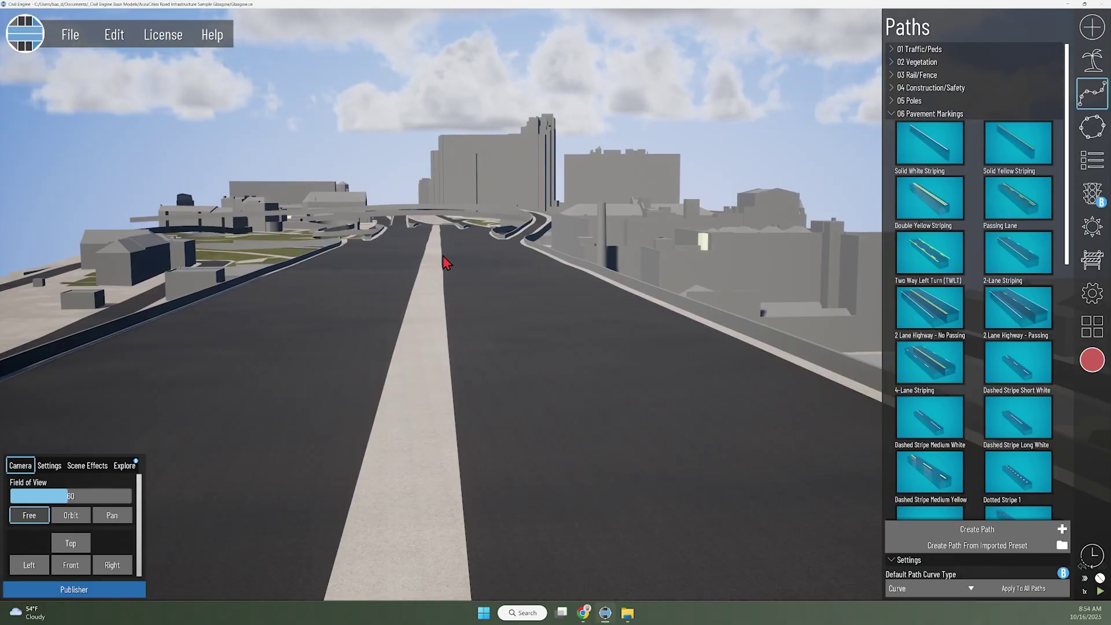
{"action": "mouse_move", "coordinate": [754, 375]}
{"action": "middle_mouse_down"}
{"action": "mouse_move", "coordinate": [738, 379]}
{"action": "mouse_move", "coordinate": [752, 365]}
{"action": "middle_mouse_up"}
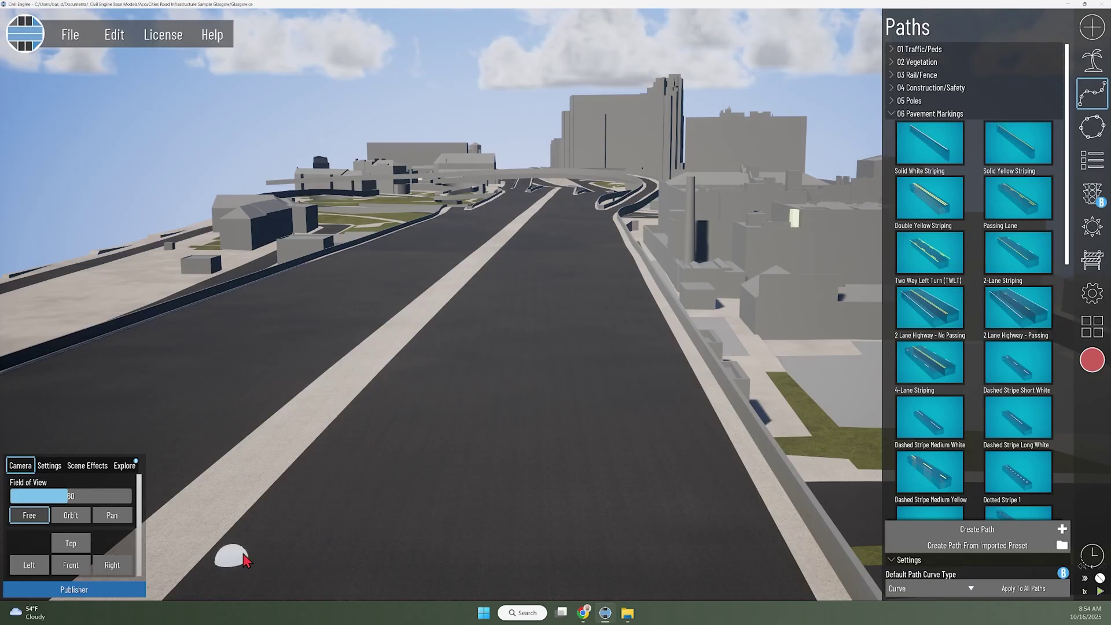
{"action": "key", "text": "a"}
{"action": "key", "text": "w"}
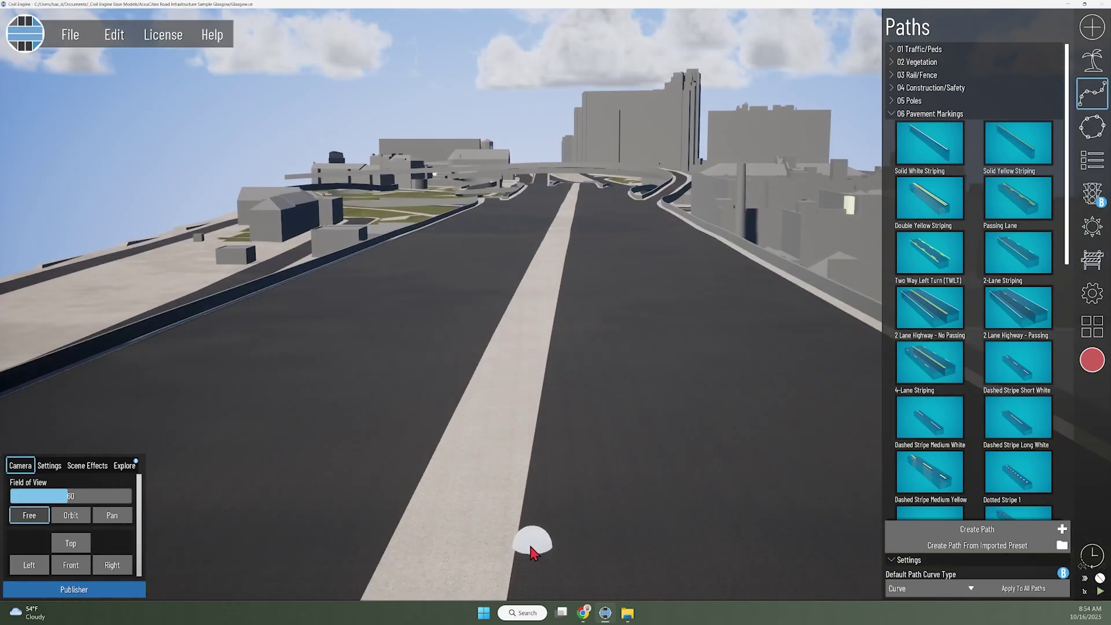
{"action": "left_click", "coordinate": [517, 575]}
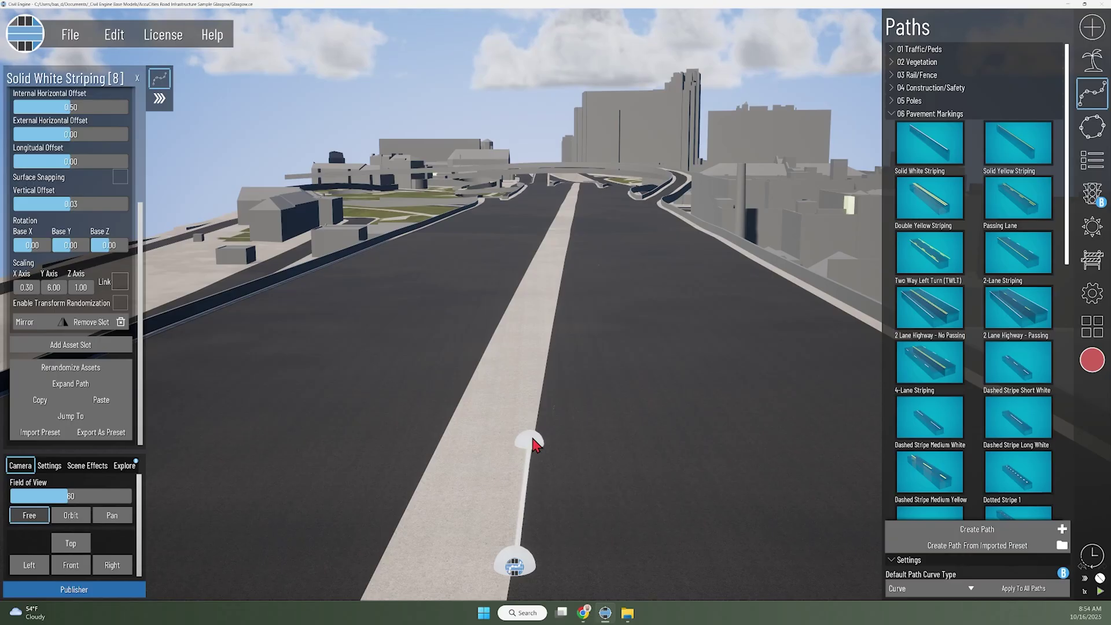
{"action": "left_click", "coordinate": [541, 409]}
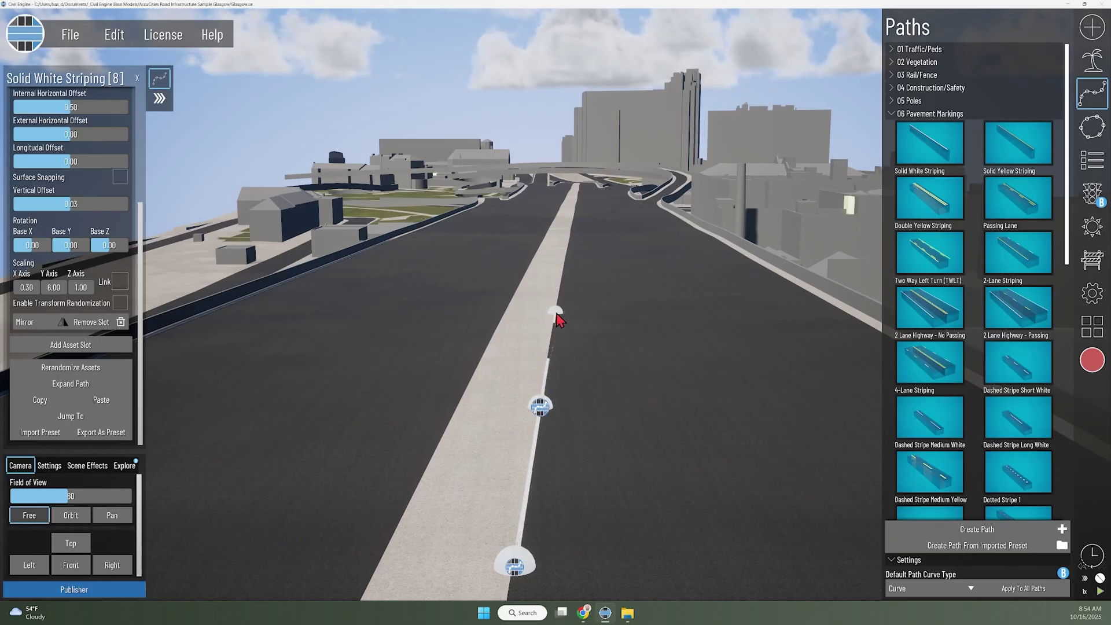
Step: Add two more points to the white striping path farther along the median's right edge
{"action": "middle_click_drag", "start_coordinate": [560, 317], "coordinate": [521, 406]}
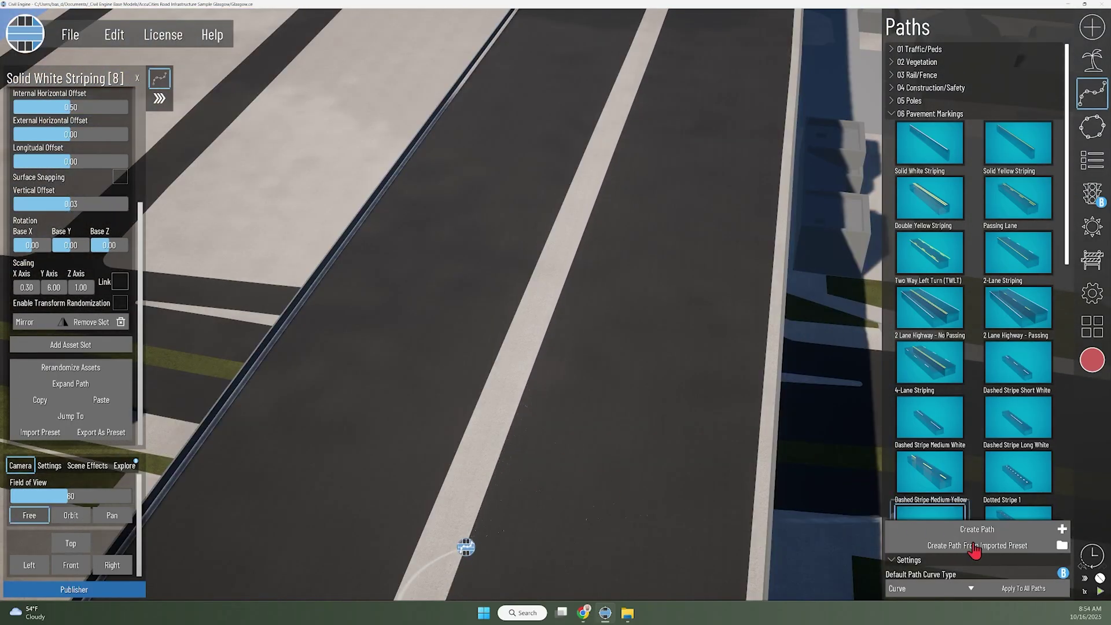
{"action": "left_click", "coordinate": [1088, 581]}
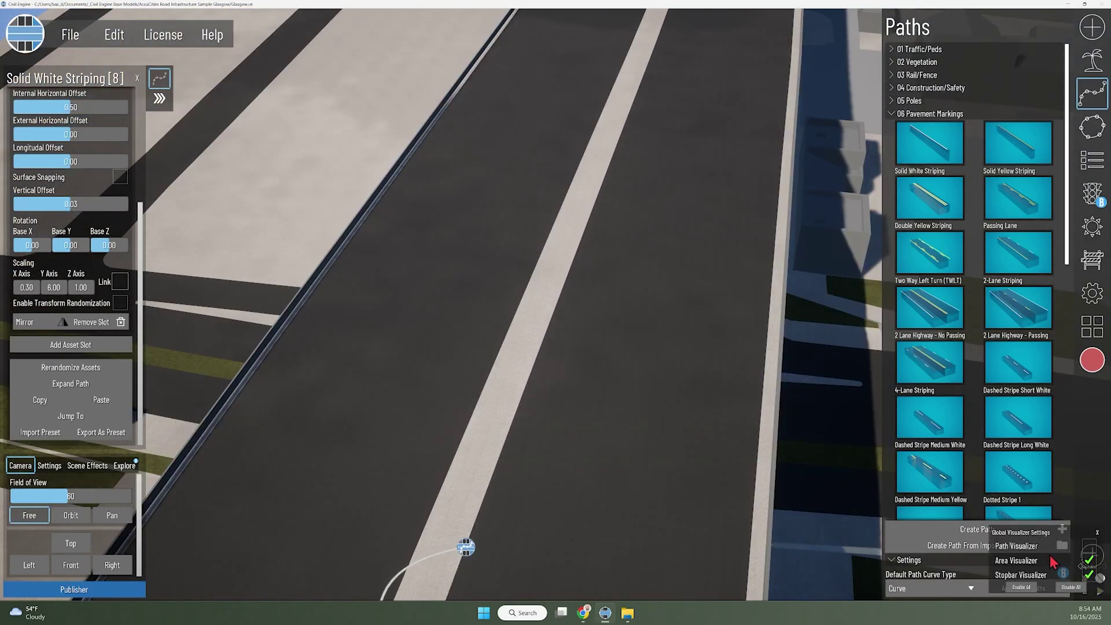
{"action": "left_click", "coordinate": [1098, 533]}
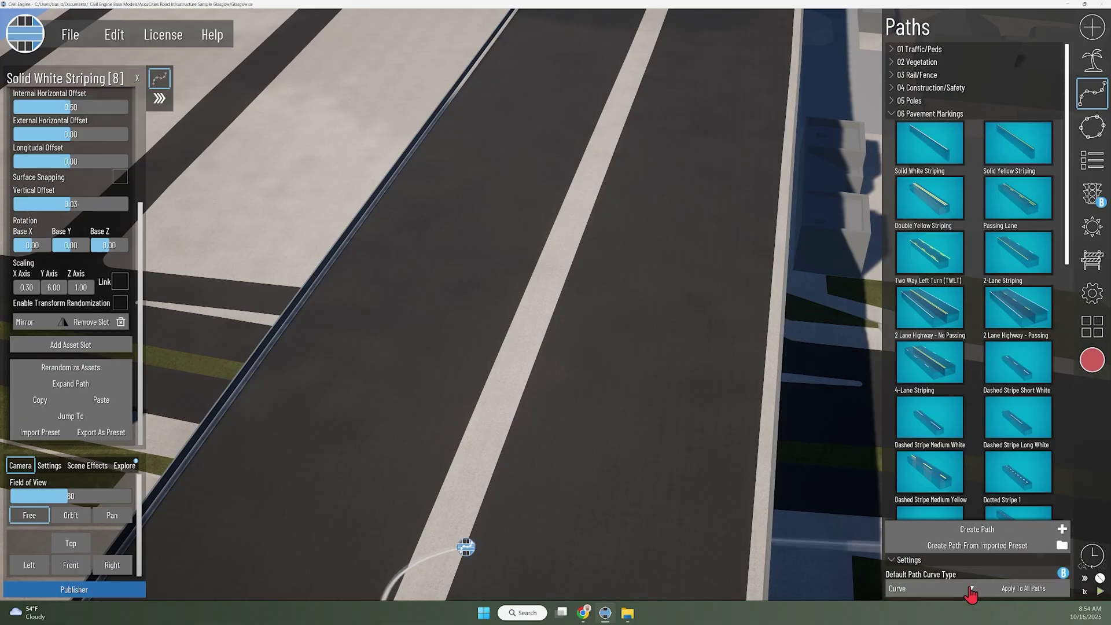
{"action": "left_click", "coordinate": [518, 406]}
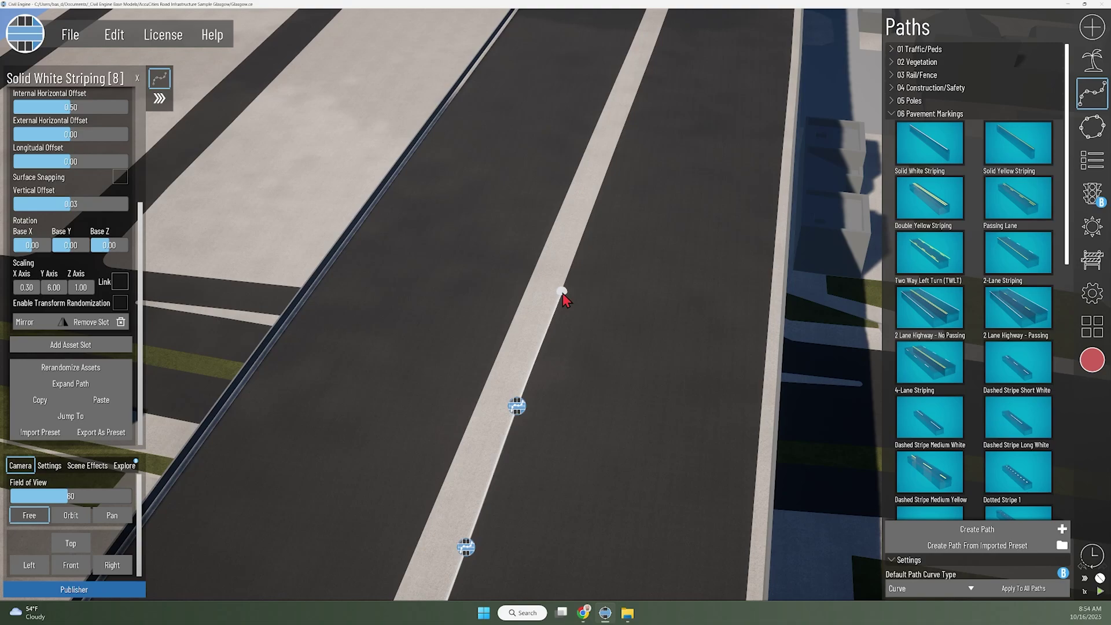
{"action": "scroll", "coordinate": [624, 155], "scroll_direction": "up", "scroll_amount": 3}
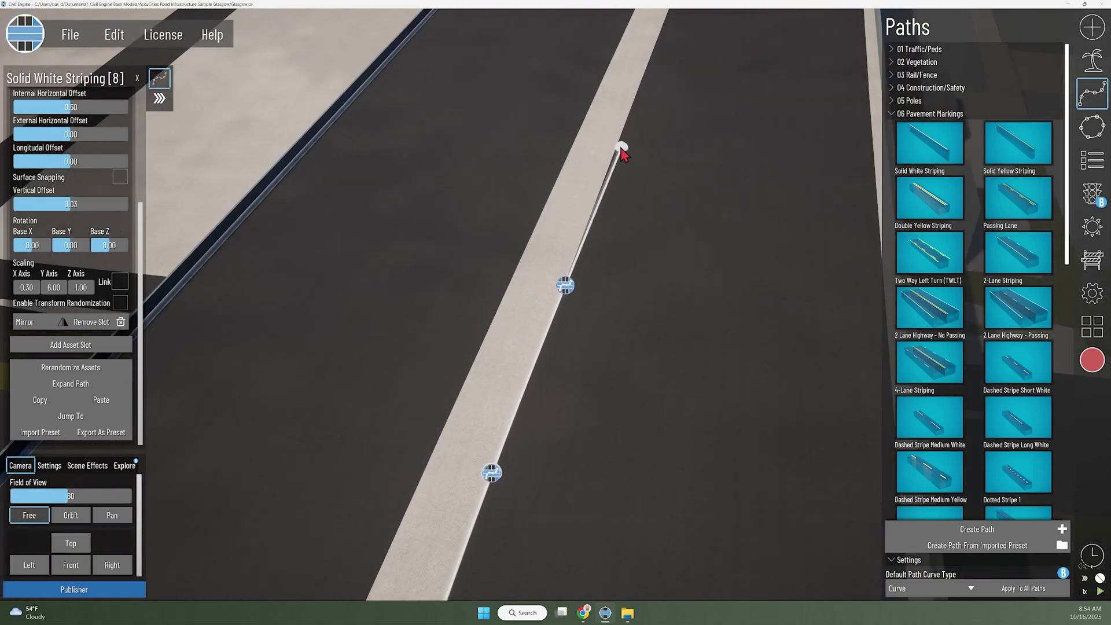
{"action": "left_click", "coordinate": [620, 147]}
Step: Continue the striping path with three points along the median's edge toward the curved overpass
{"action": "key", "text": "w"}
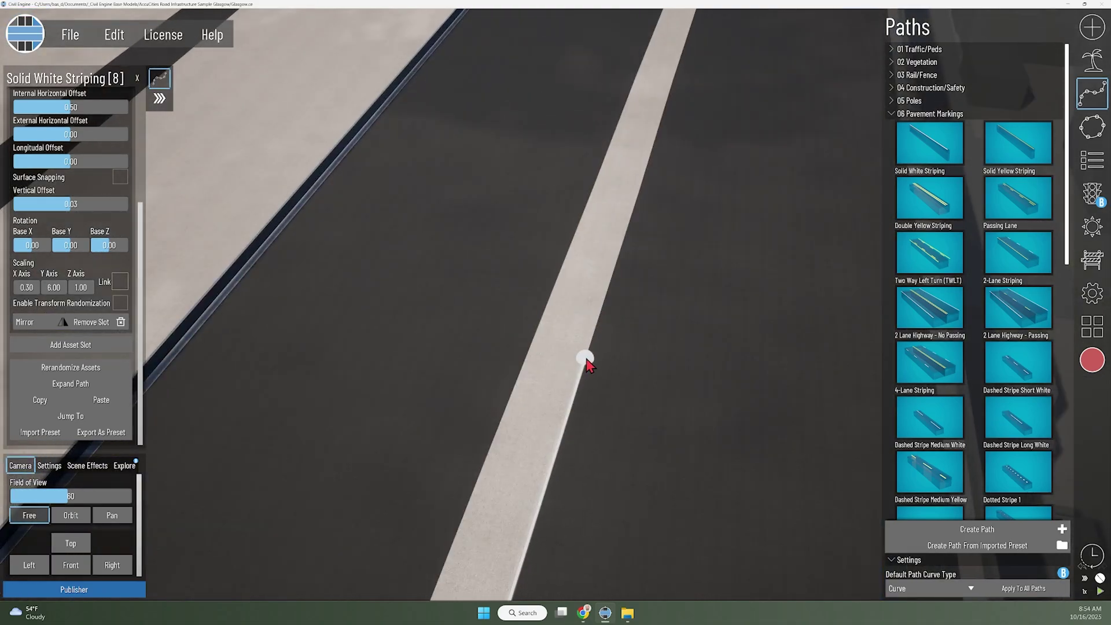
{"action": "scroll", "coordinate": [588, 361], "scroll_direction": "down", "scroll_amount": 3}
{"action": "left_click", "coordinate": [573, 351]}
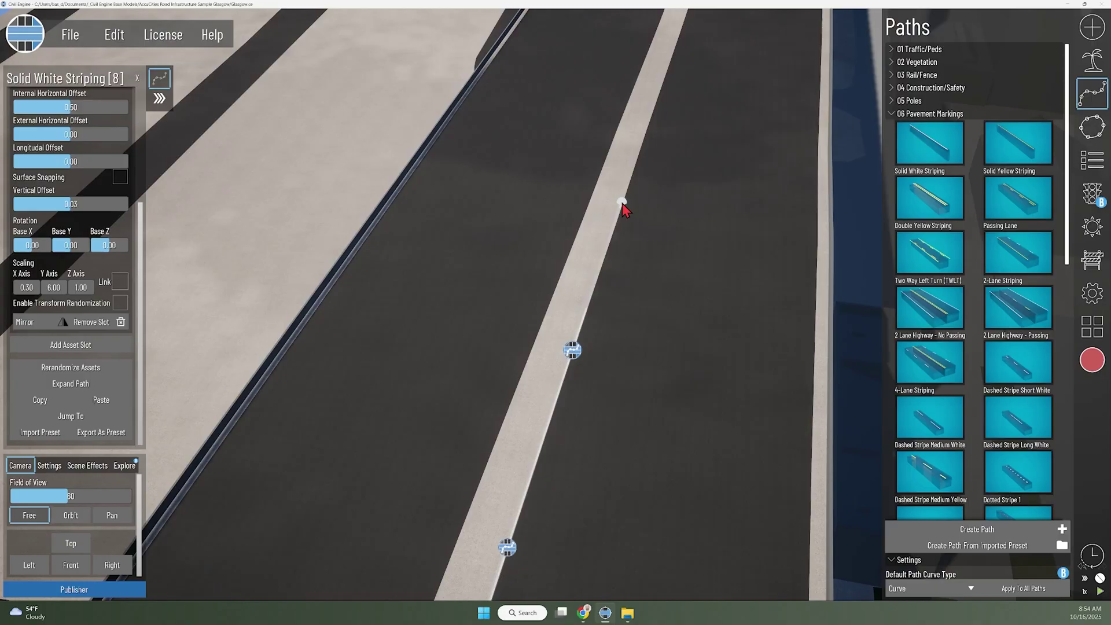
{"action": "left_click", "coordinate": [625, 202]}
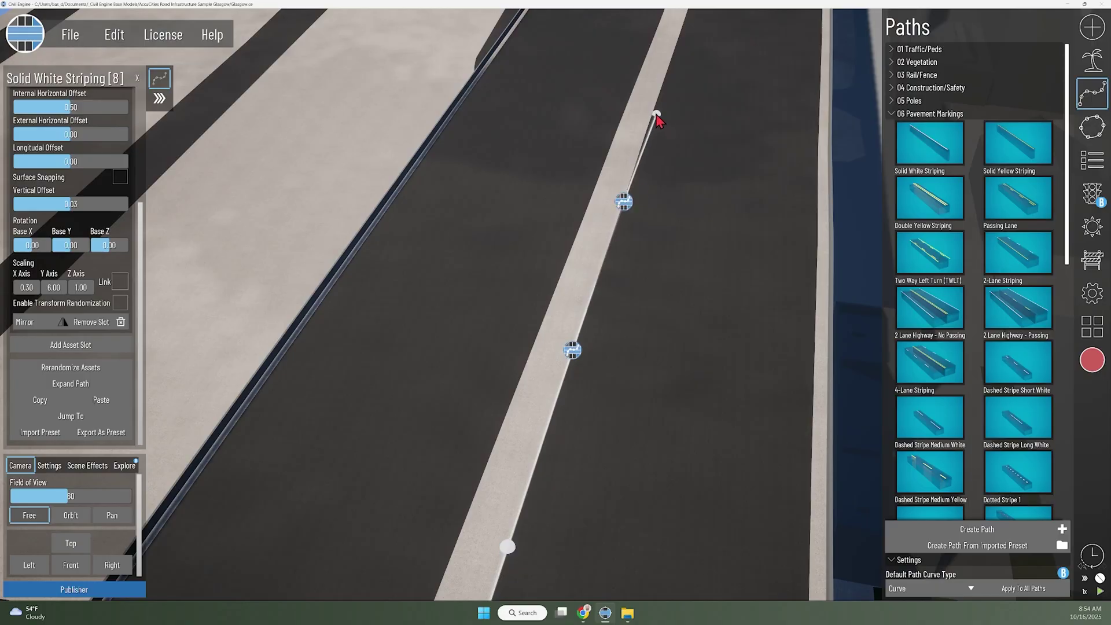
{"action": "key", "text": "w"}
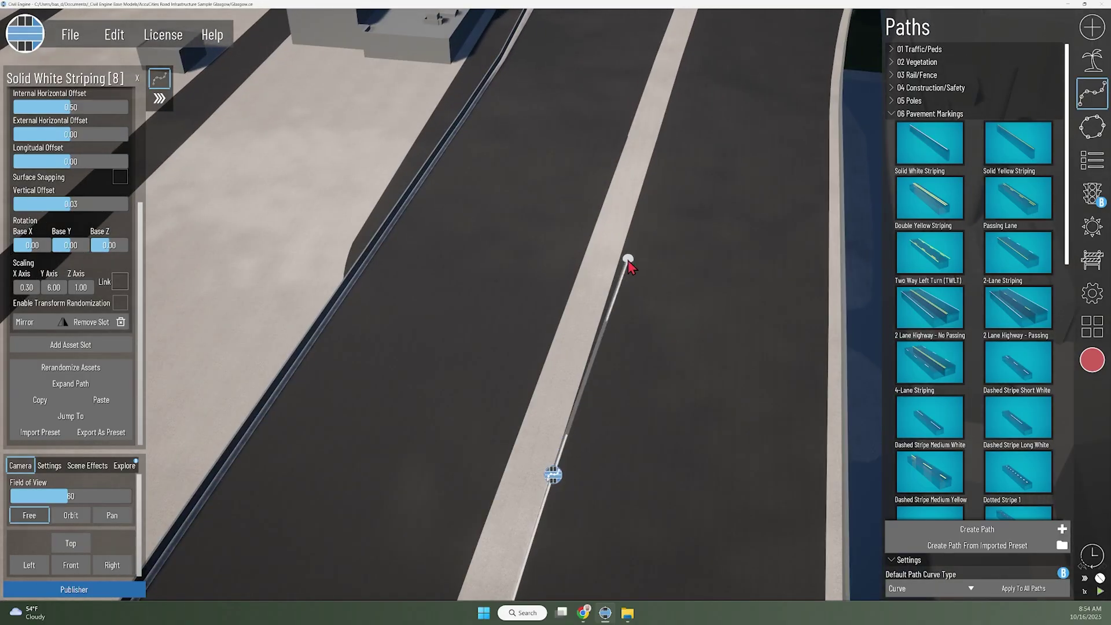
{"action": "left_click", "coordinate": [618, 269]}
{"action": "scroll", "coordinate": [657, 152], "scroll_direction": "down", "scroll_amount": 5}
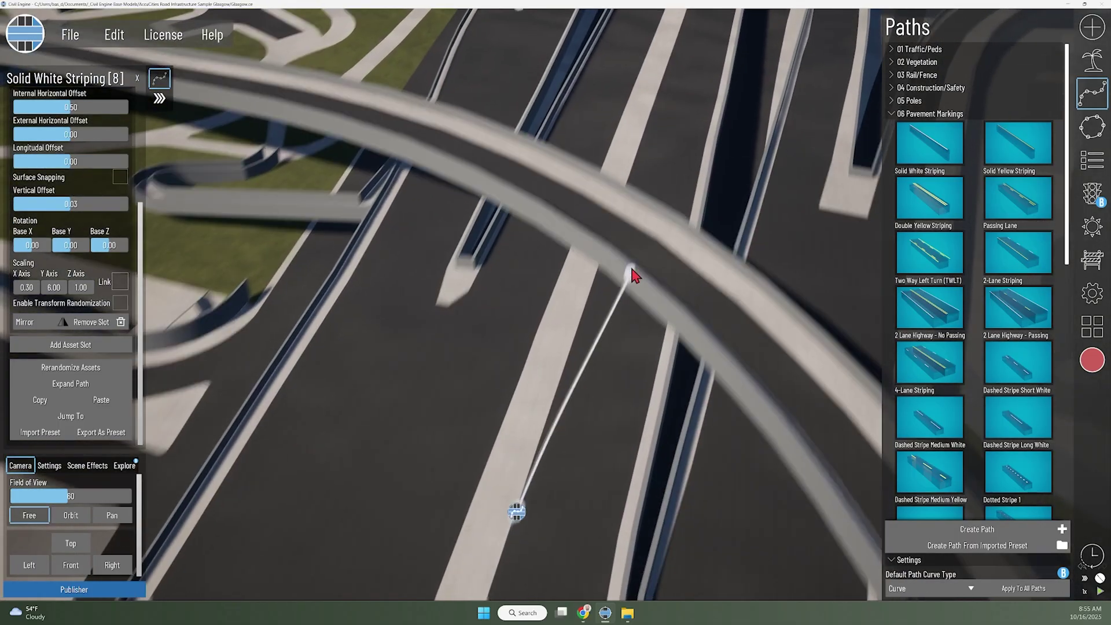
Step: Carry the striping path beneath the curved overpass, placing points along the median's edge toward the straight crossing bridge
{"action": "middle_click_drag", "start_coordinate": [586, 305], "coordinate": [453, 450]}
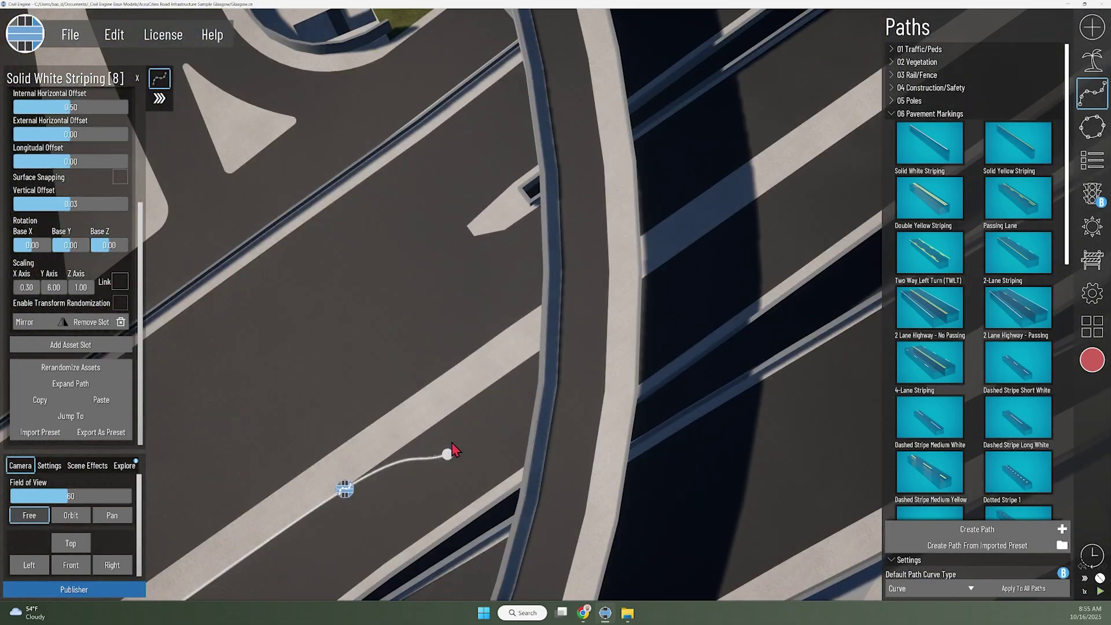
{"action": "left_click", "coordinate": [516, 367]}
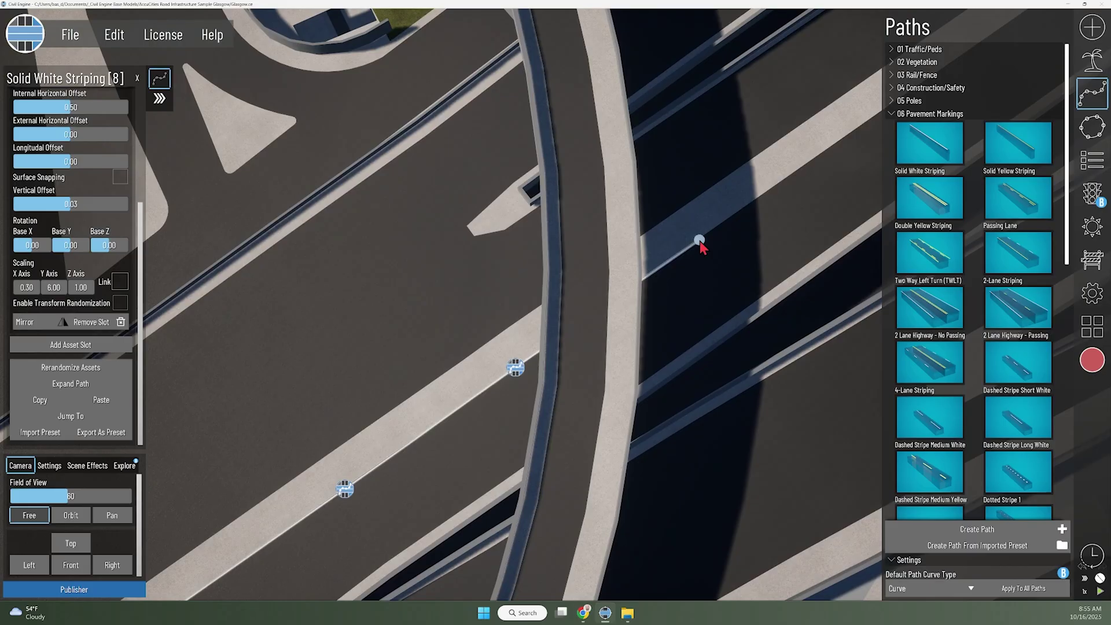
{"action": "left_click", "coordinate": [699, 241]}
{"action": "middle_click_drag", "start_coordinate": [807, 168], "coordinate": [740, 235]}
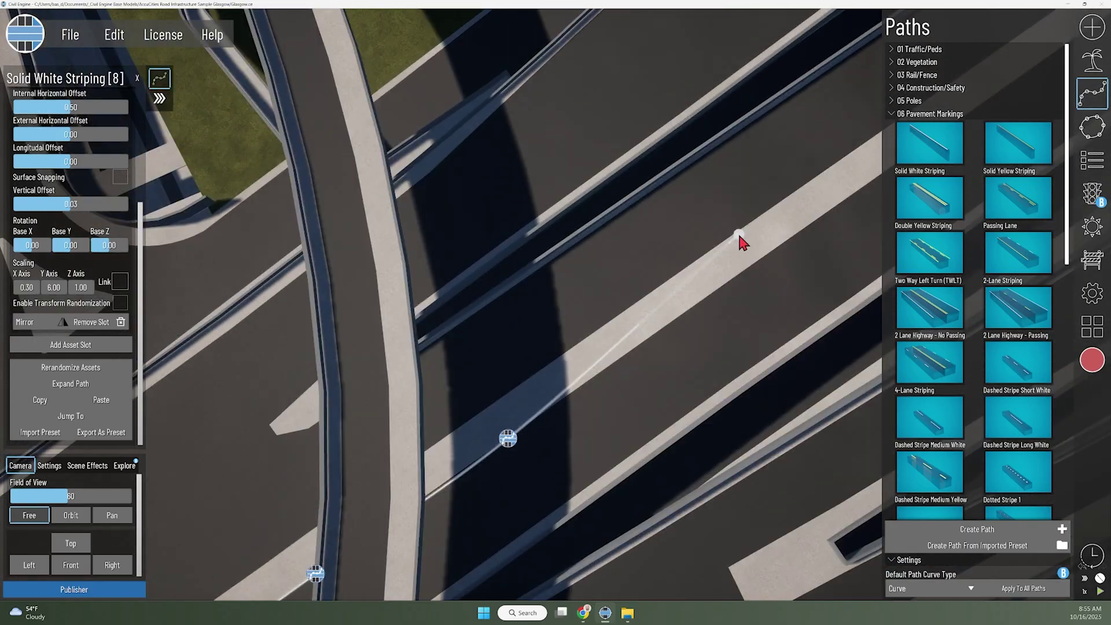
{"action": "left_click", "coordinate": [716, 292]}
{"action": "middle_click_drag", "start_coordinate": [826, 199], "coordinate": [661, 322]}
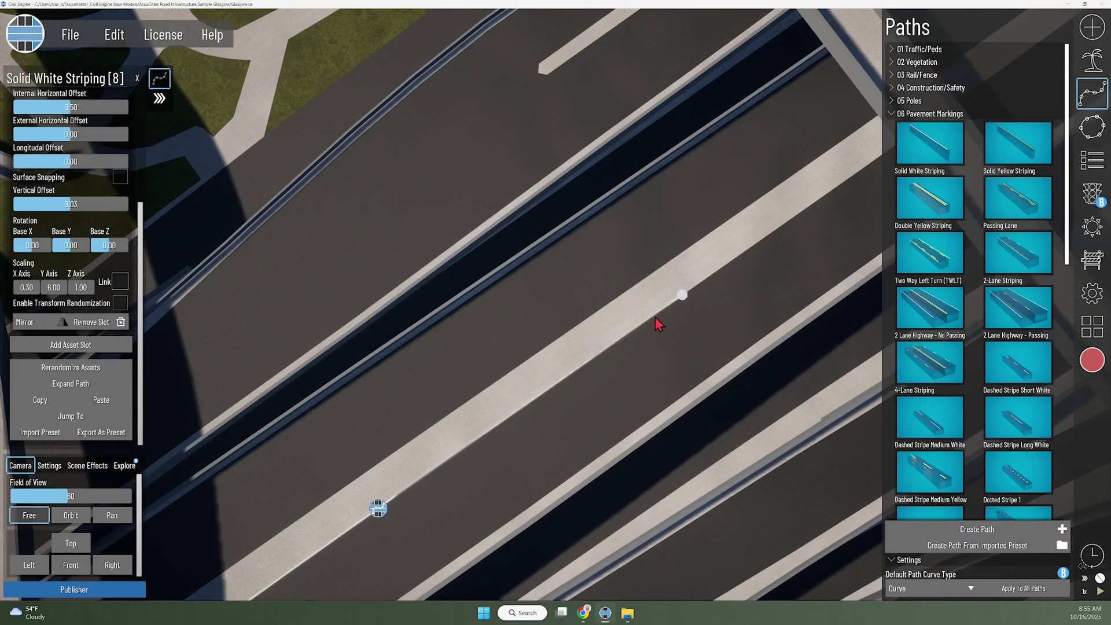
{"action": "left_click", "coordinate": [615, 345]}
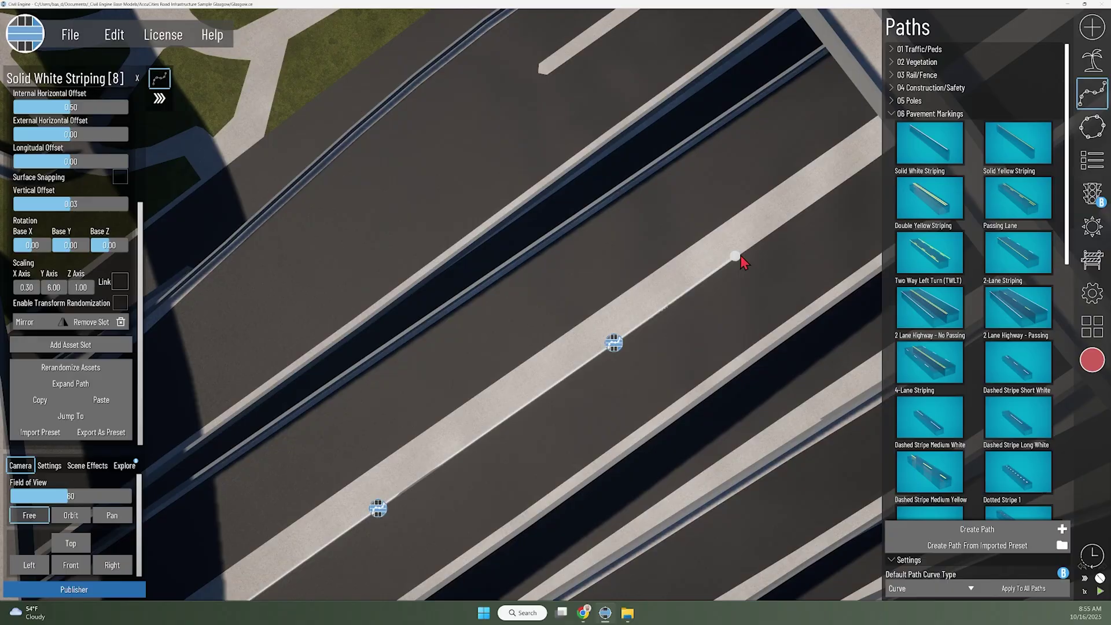
Step: Extend the striping path past the straight crossing bridge along the median's edge and finish drawing it
{"action": "middle_click_drag", "start_coordinate": [832, 197], "coordinate": [669, 268]}
{"action": "left_click", "coordinate": [649, 283]}
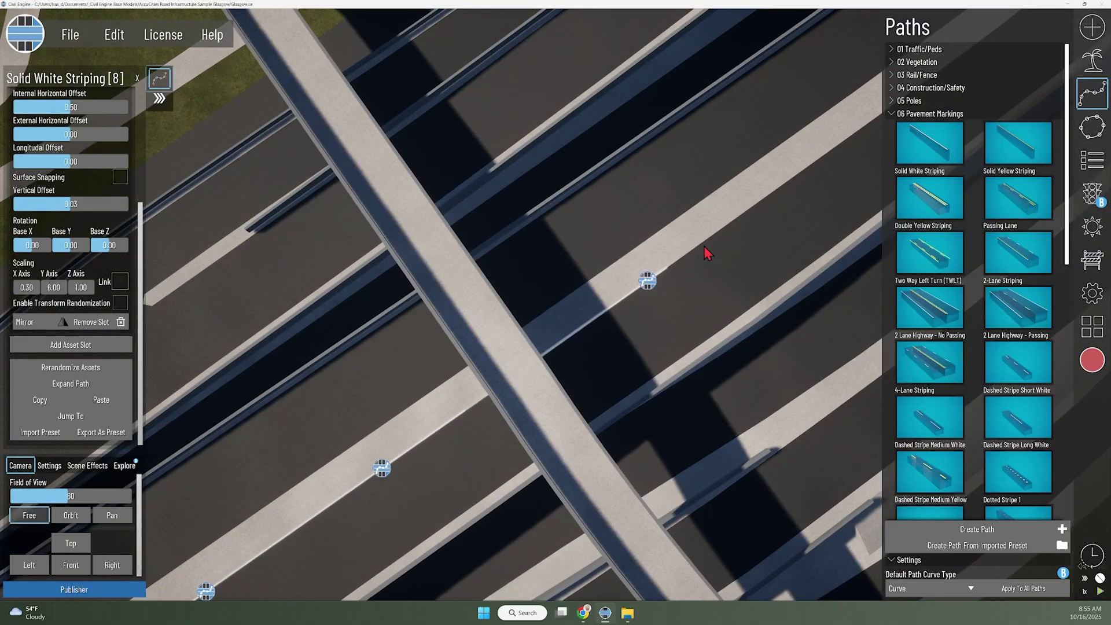
{"action": "middle_click_drag", "start_coordinate": [788, 197], "coordinate": [697, 257]}
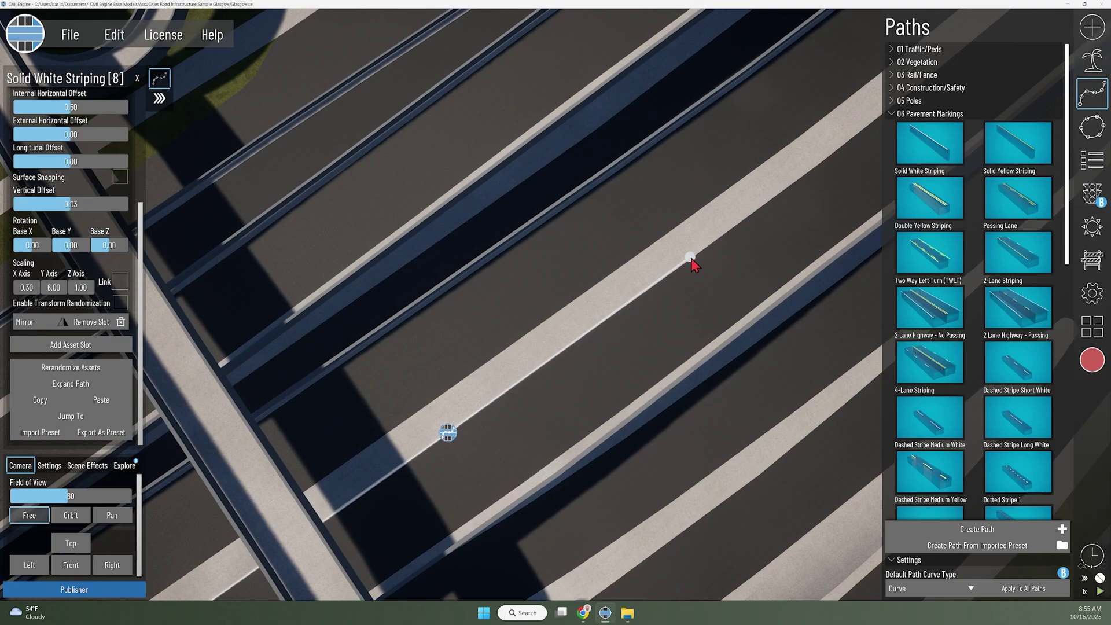
{"action": "middle_click_drag", "start_coordinate": [832, 166], "coordinate": [675, 263]}
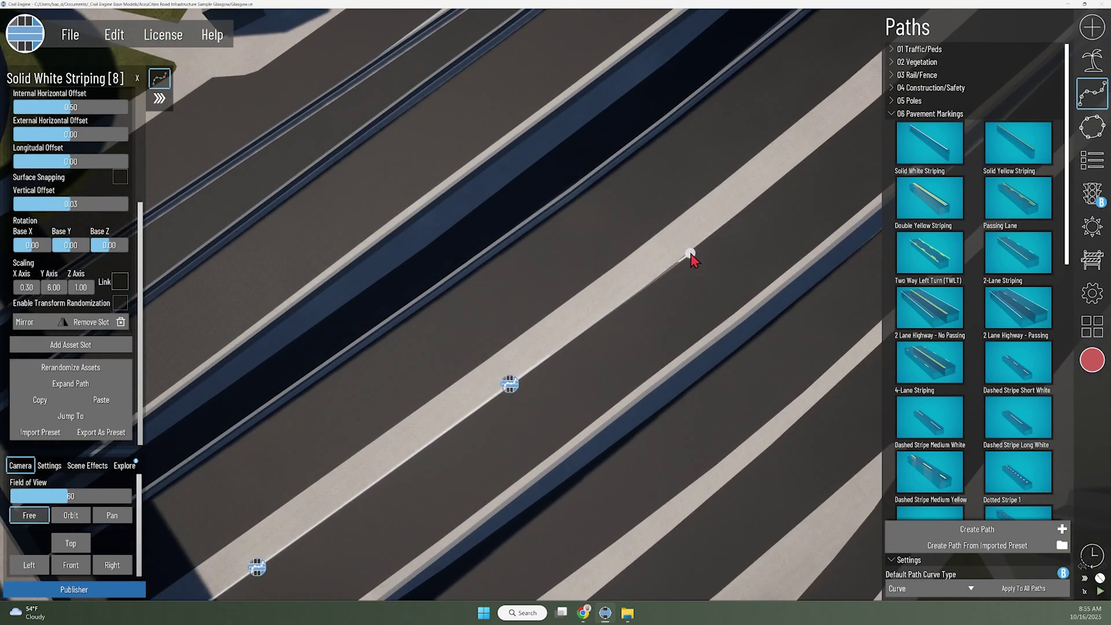
{"action": "left_click", "coordinate": [691, 253]}
{"action": "right_click", "coordinate": [691, 253]}
Step: Set the striping asset's External Horizontal Offset to 12 ft to shift the line one lane away from the median
{"action": "middle_click_drag", "start_coordinate": [572, 407], "coordinate": [628, 320]}
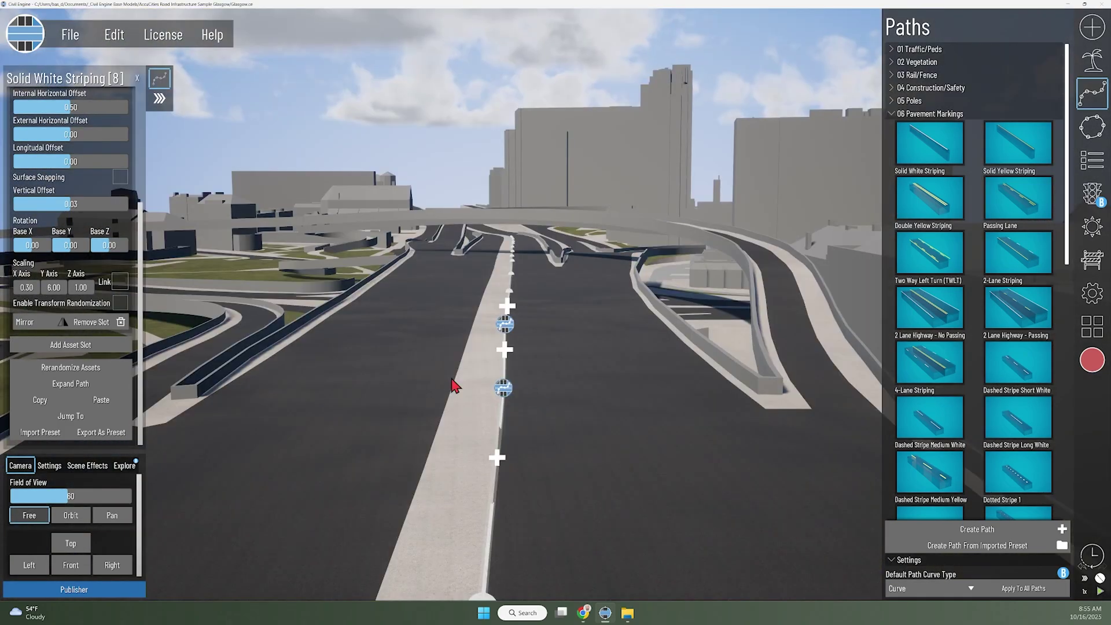
{"action": "scroll", "coordinate": [73, 239], "scroll_direction": "up", "scroll_amount": 3}
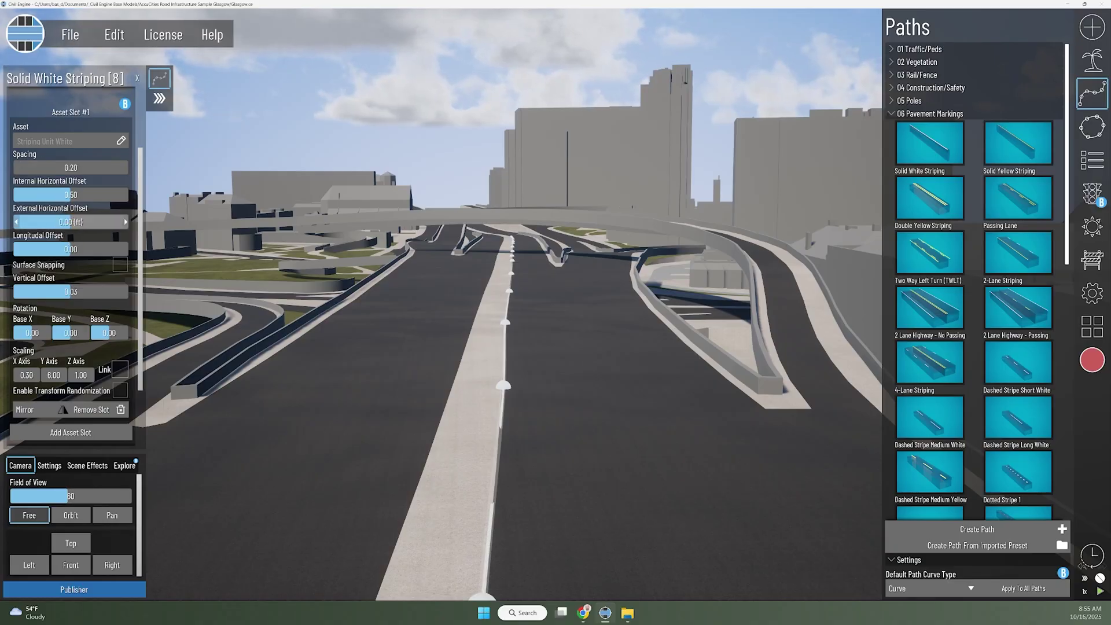
{"action": "left_click_drag", "start_coordinate": [70, 222], "coordinate": [77, 222]}
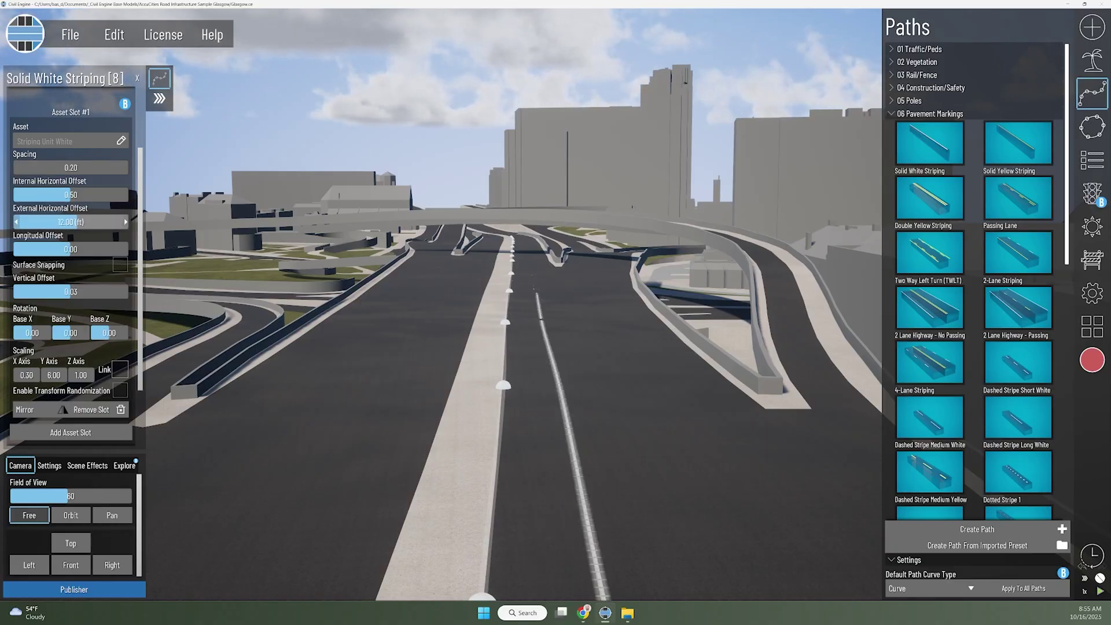
{"action": "left_click", "coordinate": [83, 222]}
{"action": "type", "text": "1"}
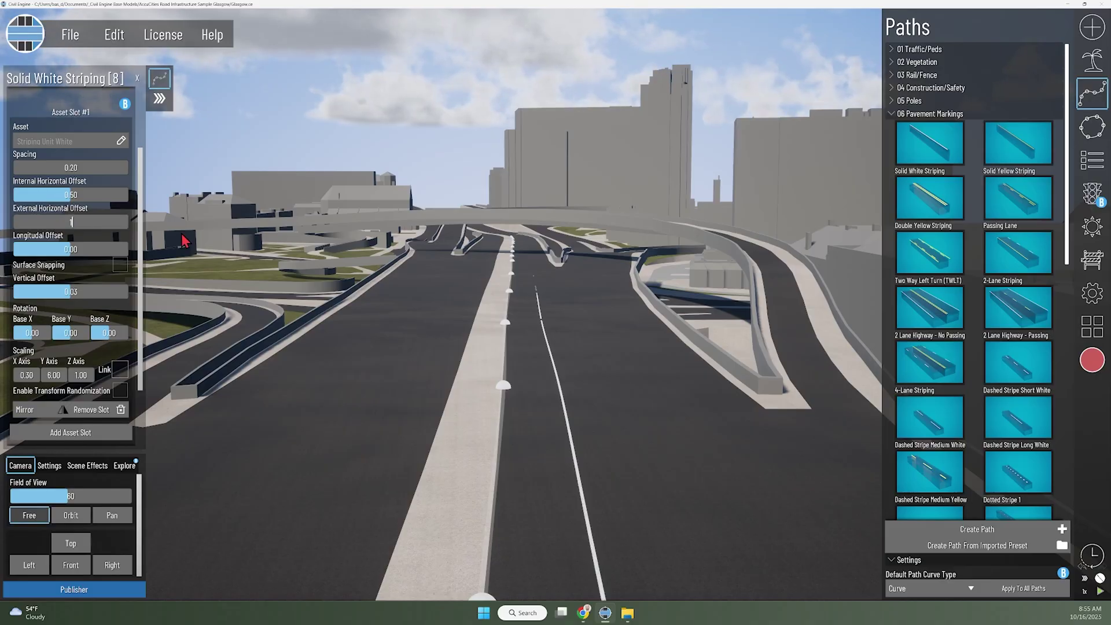
{"action": "type", "text": "2"}
{"action": "key", "text": "Return"}
Step: Examine from several angles how the offset striping sits on the road surface between the median and the ramps
{"action": "middle_click_drag", "start_coordinate": [659, 388], "coordinate": [534, 418]}
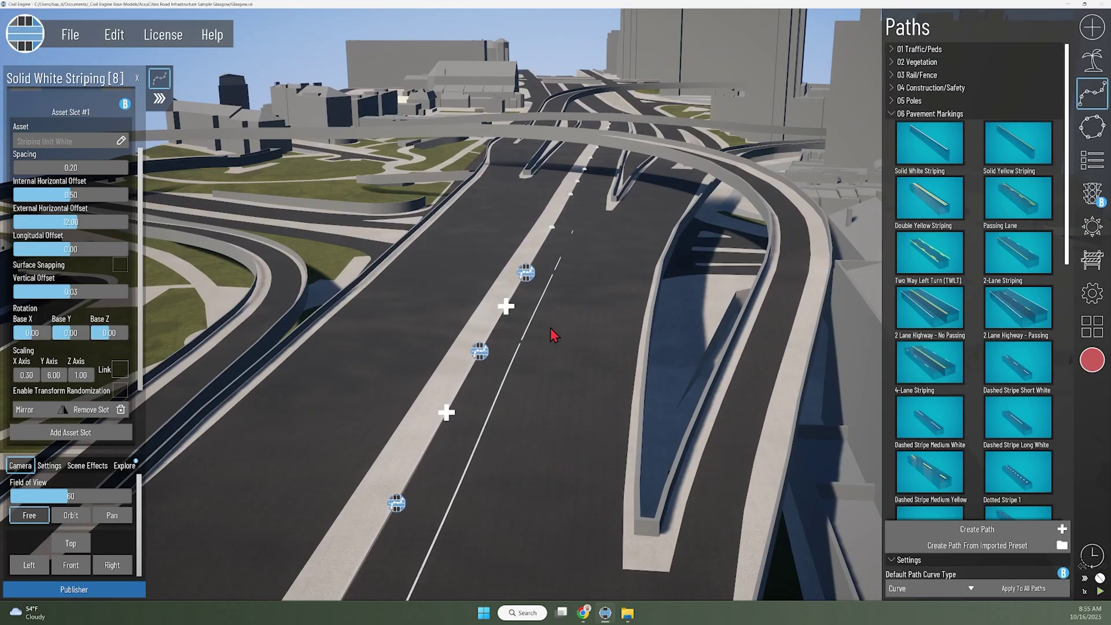
{"action": "scroll", "coordinate": [552, 327], "scroll_direction": "up", "scroll_amount": 4}
{"action": "middle_click_drag", "start_coordinate": [583, 325], "coordinate": [590, 304]}
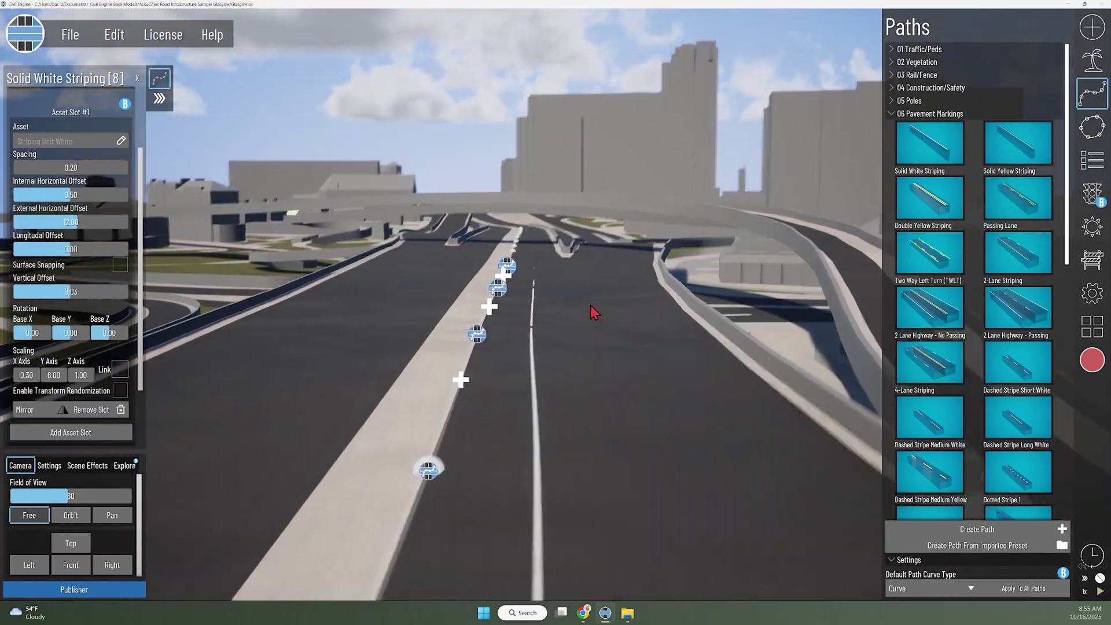
{"action": "right_click_drag", "start_coordinate": [590, 305], "coordinate": [579, 429]}
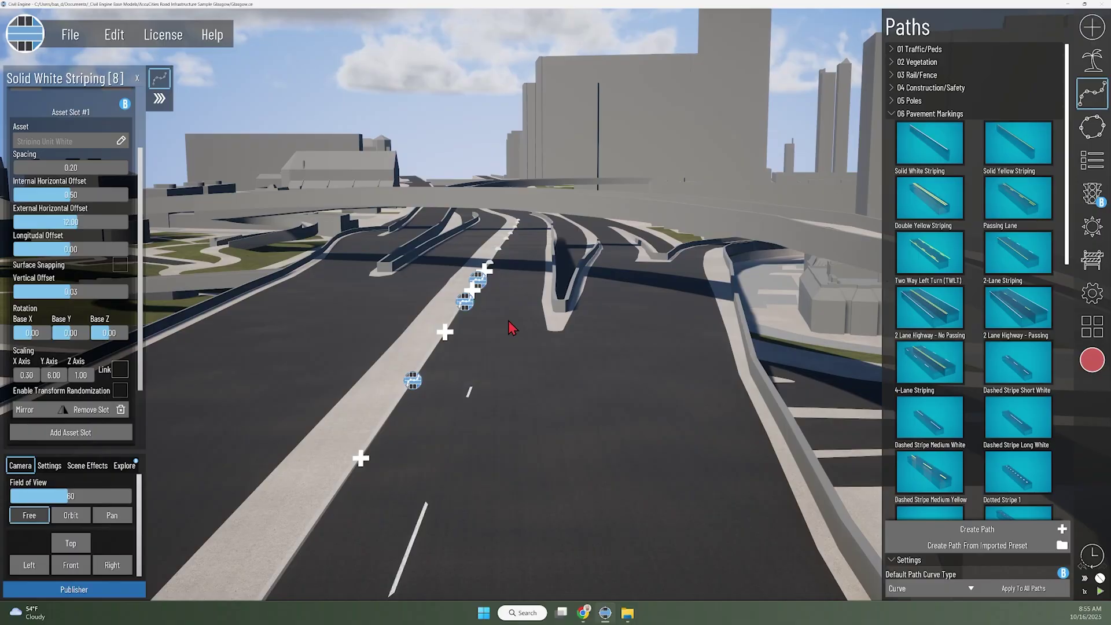
{"action": "right_click_drag", "start_coordinate": [516, 371], "coordinate": [516, 338]}
{"action": "middle_click_drag", "start_coordinate": [515, 338], "coordinate": [530, 268]}
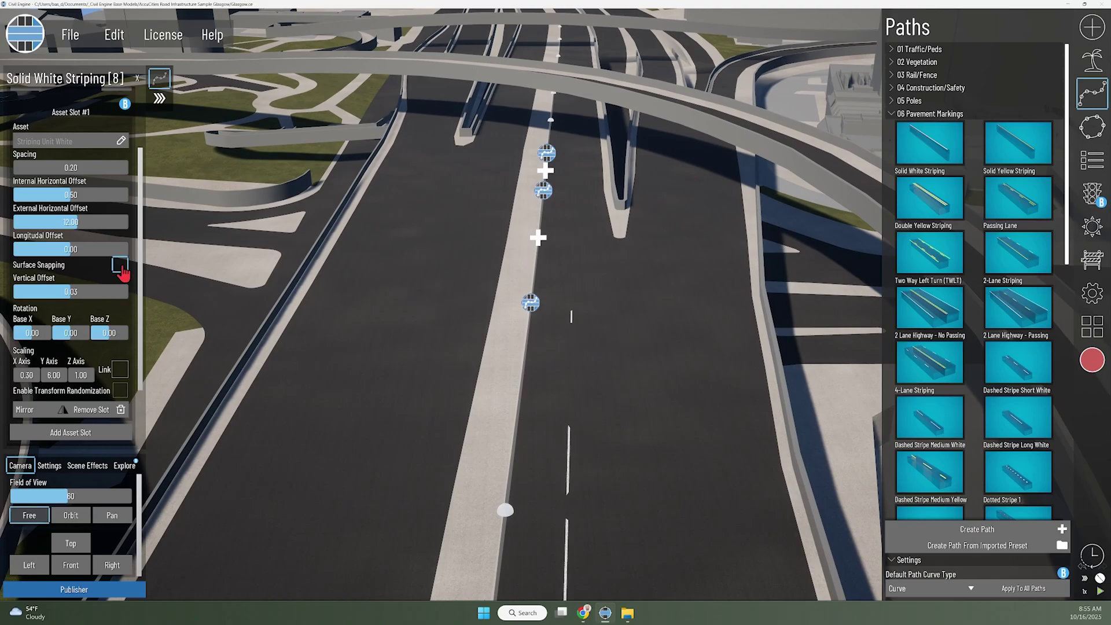
Step: Enable Surface Snapping on the solid white striping and examine how the line runs at the curved overpass
{"action": "left_click", "coordinate": [121, 267]}
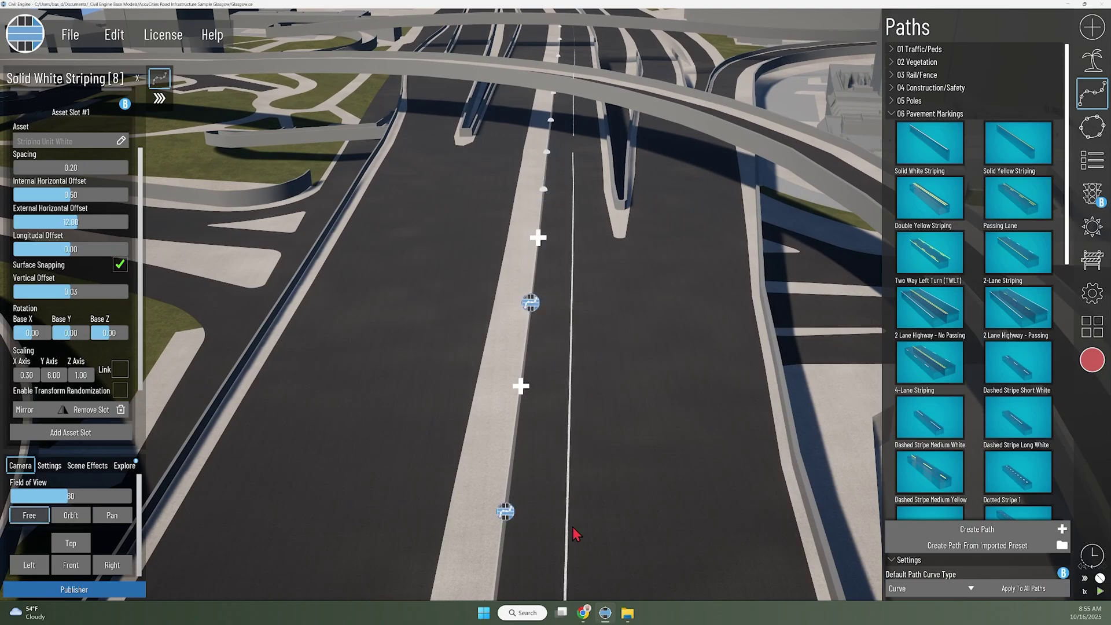
{"action": "right_click_drag", "start_coordinate": [572, 527], "coordinate": [451, 477]}
{"action": "right_click_drag", "start_coordinate": [475, 363], "coordinate": [492, 512]}
{"action": "mouse_move", "coordinate": [514, 360]}
{"action": "right_mouse_down"}
{"action": "mouse_move", "coordinate": [505, 390]}
{"action": "mouse_move", "coordinate": [507, 376]}
{"action": "right_mouse_up"}
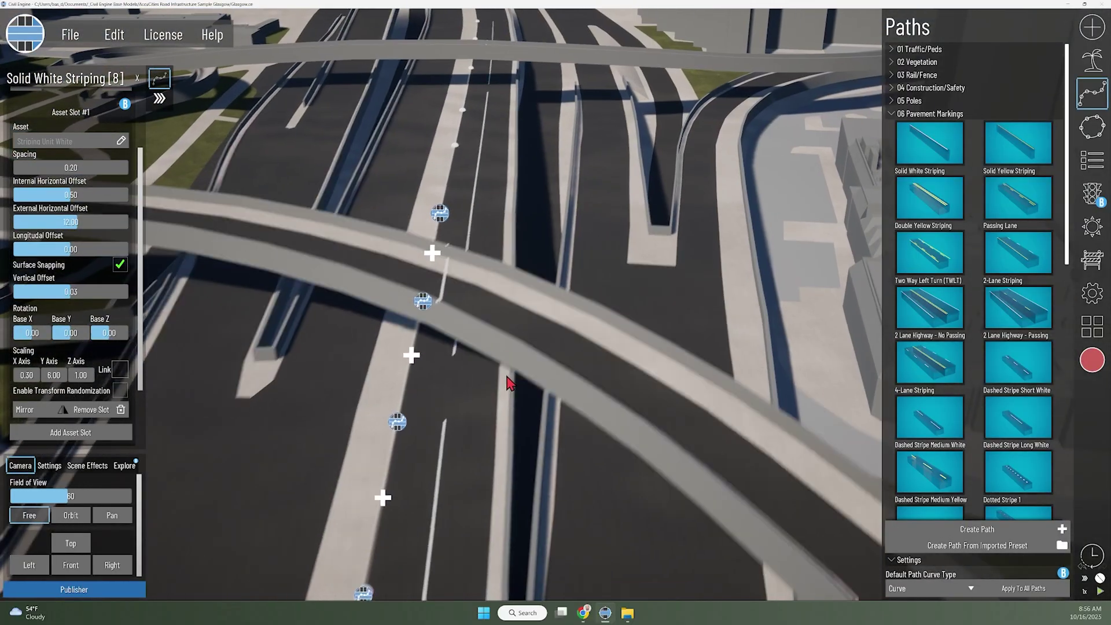
{"action": "right_click_drag", "start_coordinate": [485, 433], "coordinate": [439, 385]}
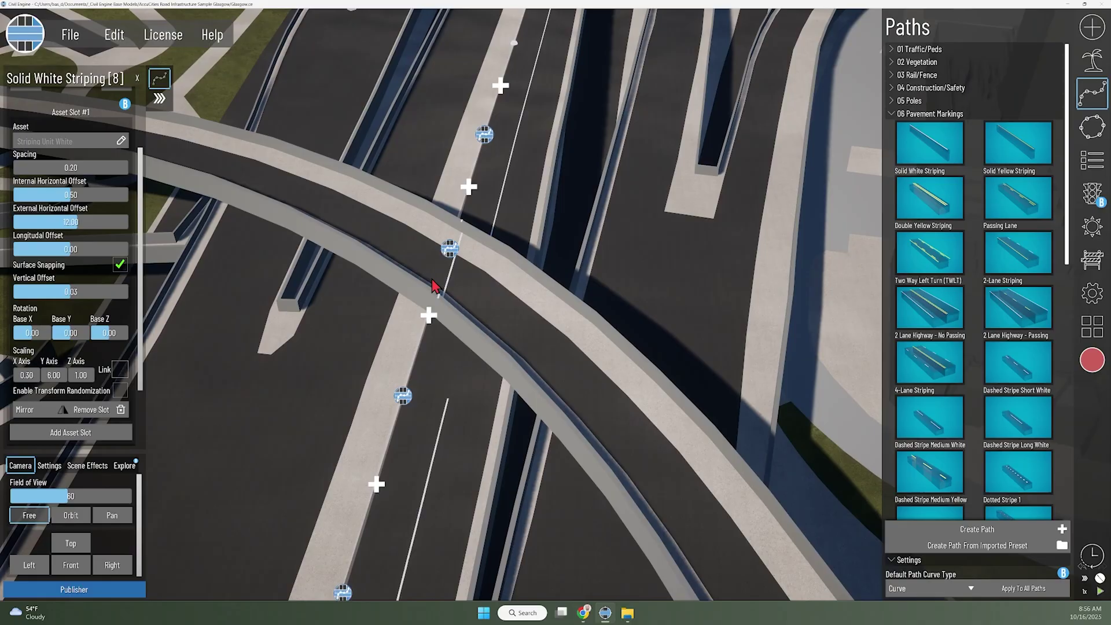
{"action": "right_click_drag", "start_coordinate": [517, 376], "coordinate": [427, 353]}
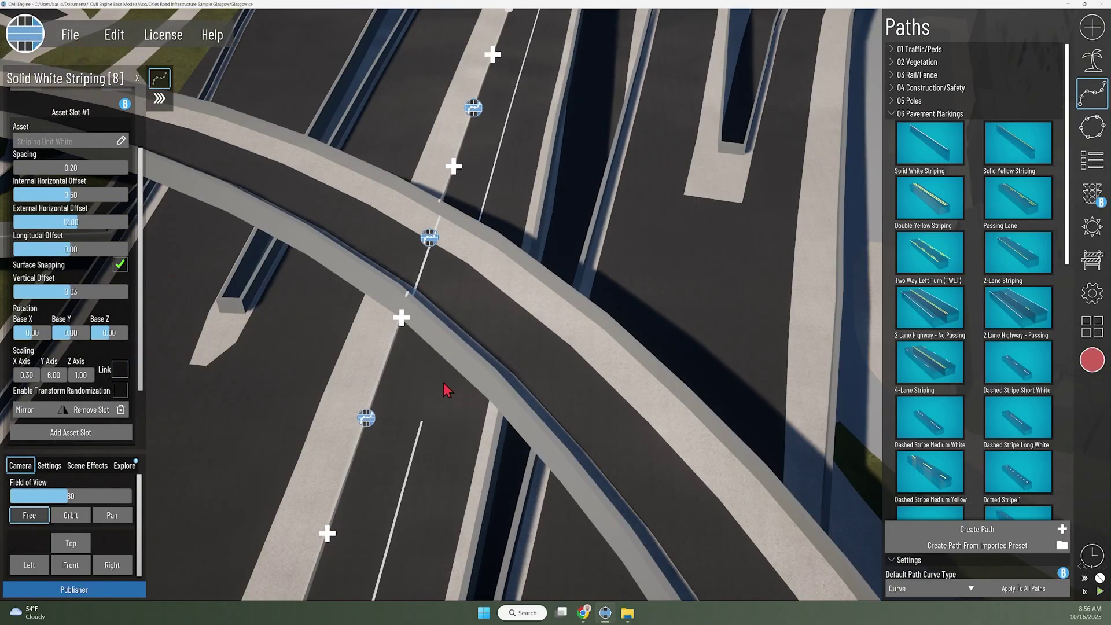
{"action": "right_click_drag", "start_coordinate": [446, 390], "coordinate": [468, 307]}
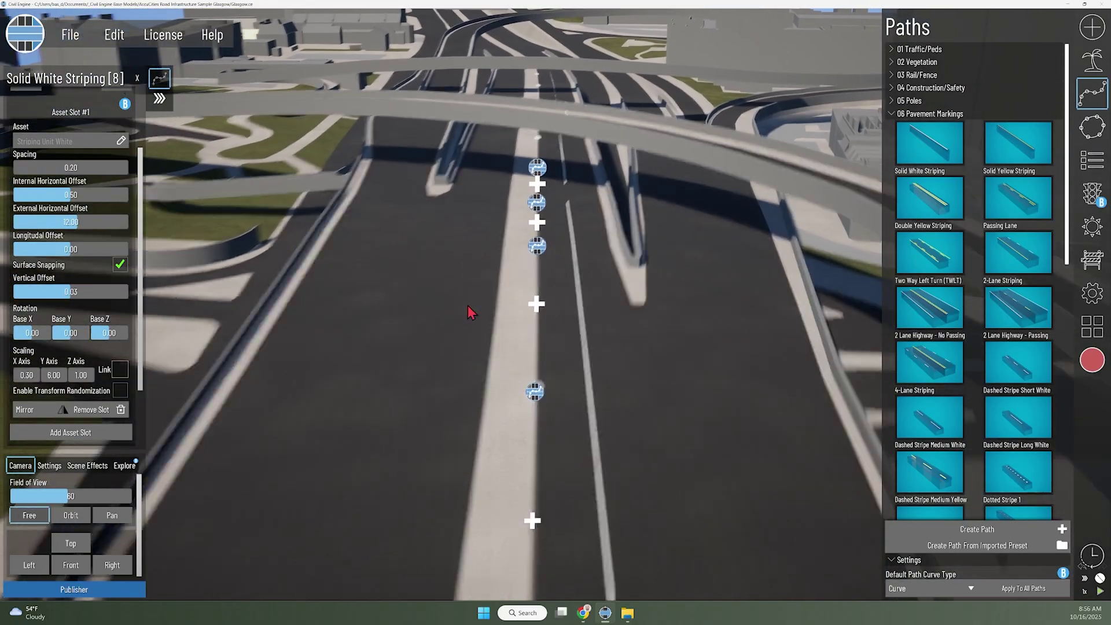
Step: Start a Dashed Stripe Medium White path at the near end of the solid line, placing its first points along that line
{"action": "middle_click_drag", "start_coordinate": [620, 516], "coordinate": [609, 265]}
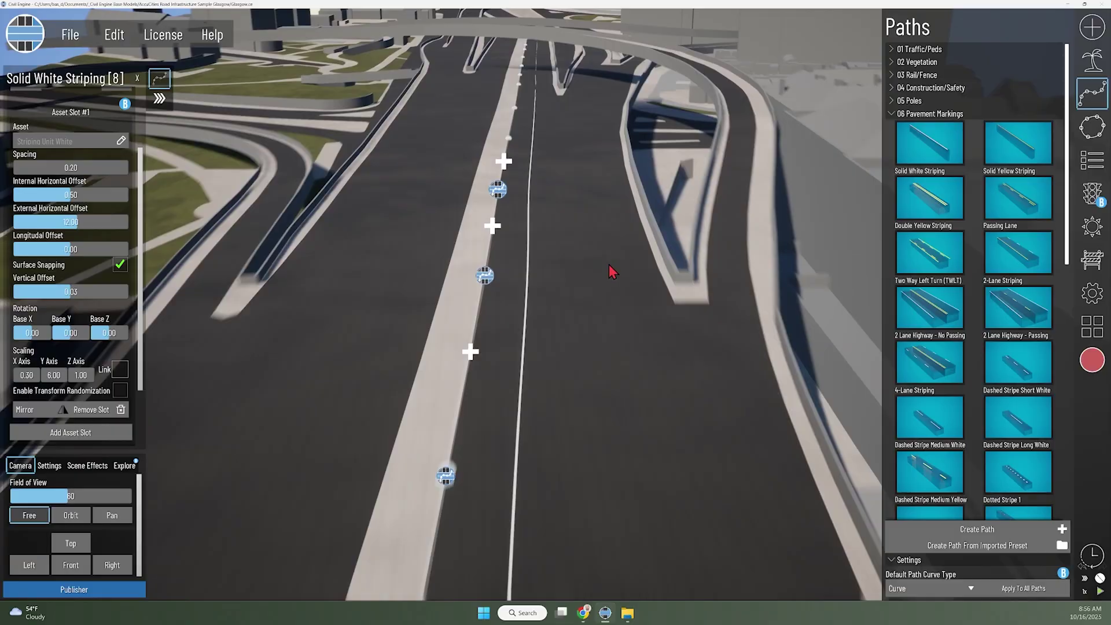
{"action": "middle_click_drag", "start_coordinate": [589, 482], "coordinate": [592, 325]}
{"action": "right_click_drag", "start_coordinate": [596, 331], "coordinate": [589, 314]}
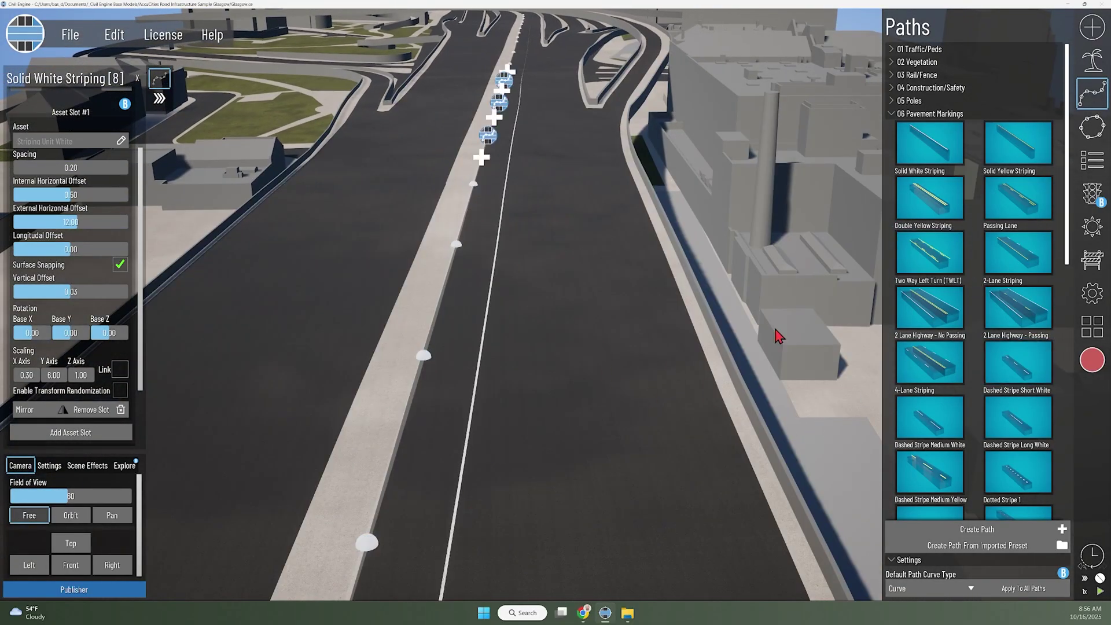
{"action": "scroll", "coordinate": [973, 355], "scroll_direction": "down", "scroll_amount": 3}
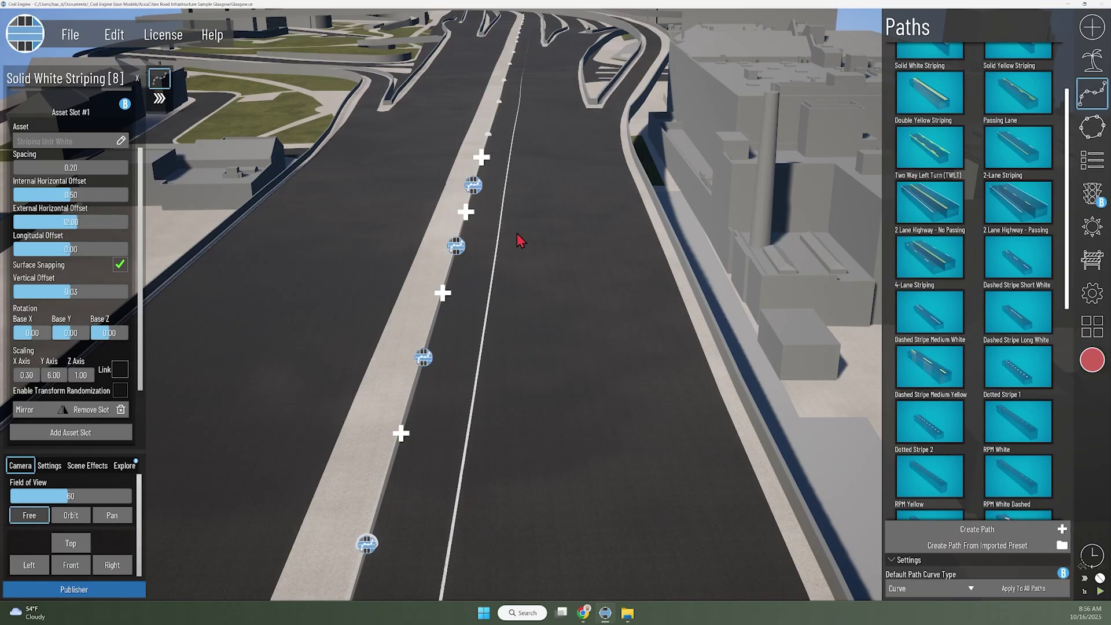
{"action": "right_click_drag", "start_coordinate": [489, 401], "coordinate": [437, 441]}
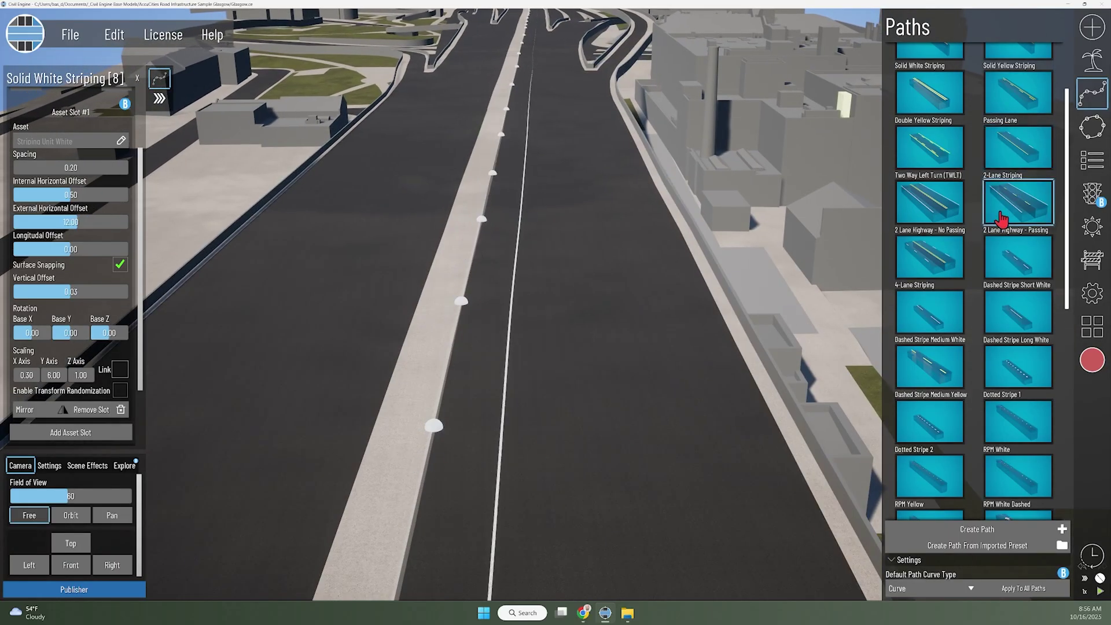
{"action": "left_click", "coordinate": [927, 317]}
{"action": "right_click_drag", "start_coordinate": [572, 489], "coordinate": [491, 462]}
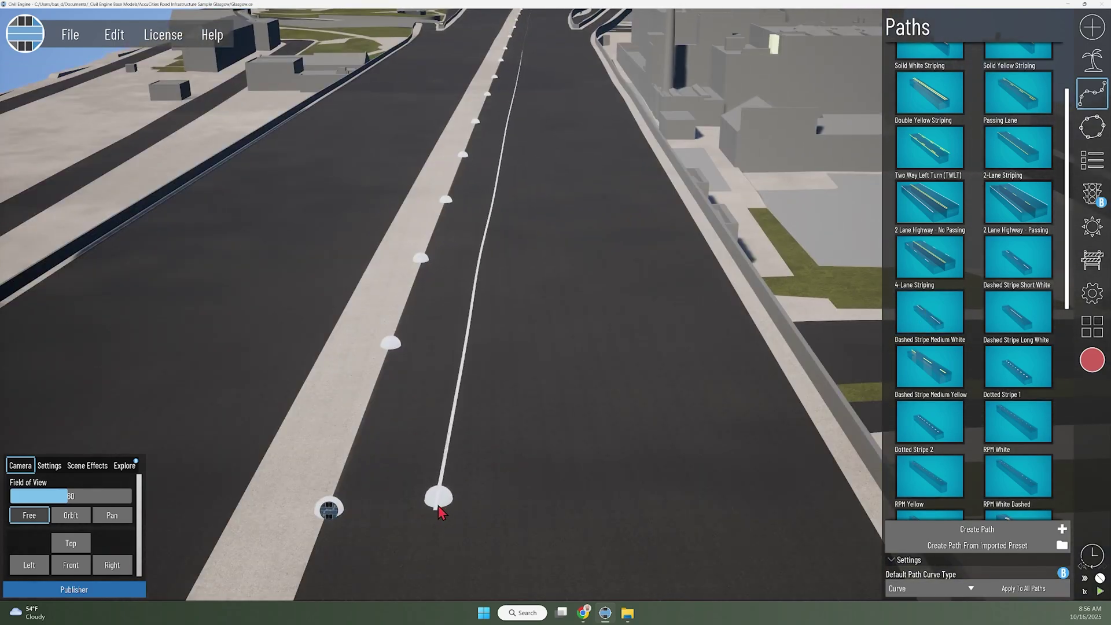
{"action": "left_click", "coordinate": [438, 508]}
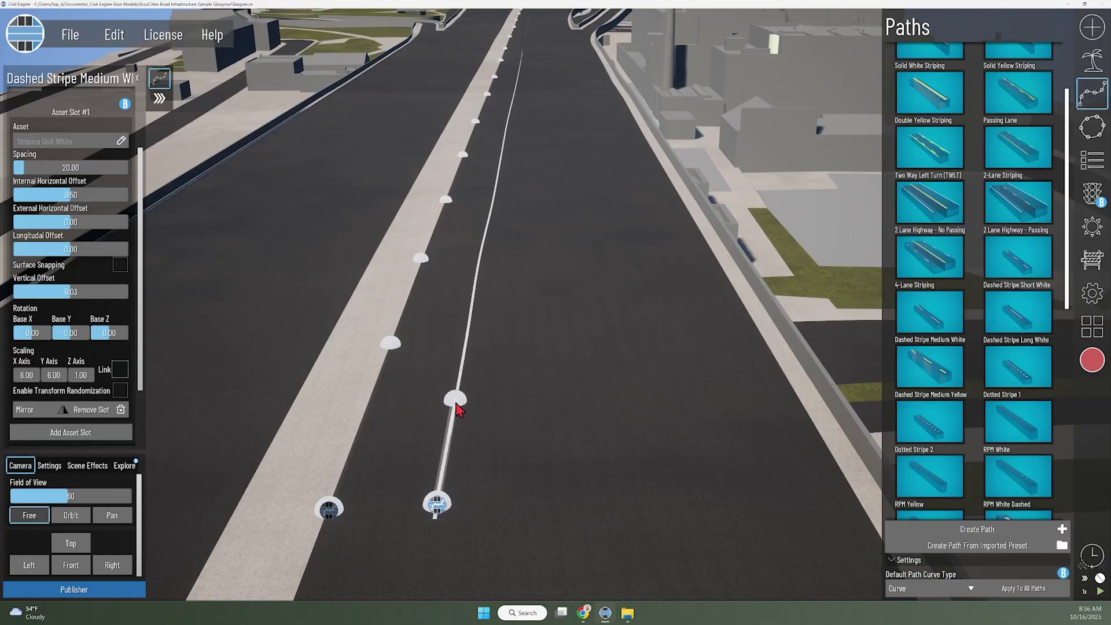
{"action": "left_click", "coordinate": [456, 406]}
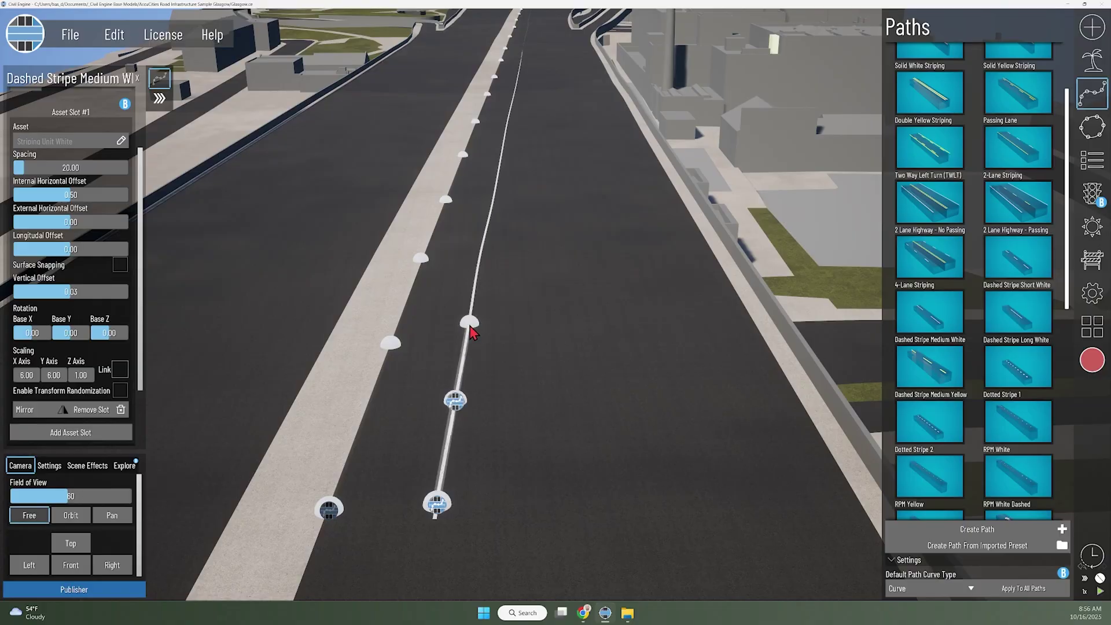
{"action": "left_click", "coordinate": [470, 332]}
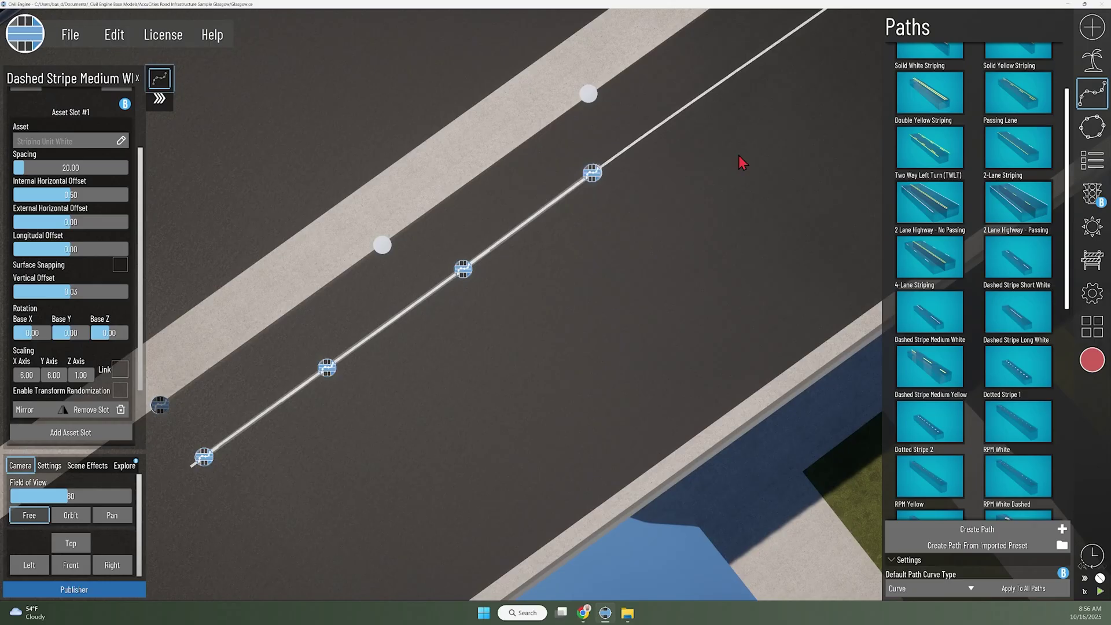
Step: Continue the dashed stripe path up the highway, placing further points directly on the offset solid line
{"action": "left_click", "coordinate": [467, 498]}
{"action": "left_click", "coordinate": [593, 409]}
{"action": "left_click", "coordinate": [805, 255]}
{"action": "middle_click_drag", "start_coordinate": [805, 255], "coordinate": [399, 510]}
{"action": "left_click", "coordinate": [569, 385]}
{"action": "left_click", "coordinate": [693, 294]}
{"action": "left_click", "coordinate": [815, 213]}
{"action": "middle_click_drag", "start_coordinate": [815, 212], "coordinate": [633, 385]}
{"action": "left_click", "coordinate": [617, 371]}
{"action": "left_click", "coordinate": [633, 385]}
{"action": "left_click", "coordinate": [767, 296]}
Step: Extend the dashed stripe path along the solid line up to the approach of the curved overpass
{"action": "middle_click_drag", "start_coordinate": [868, 227], "coordinate": [541, 465]}
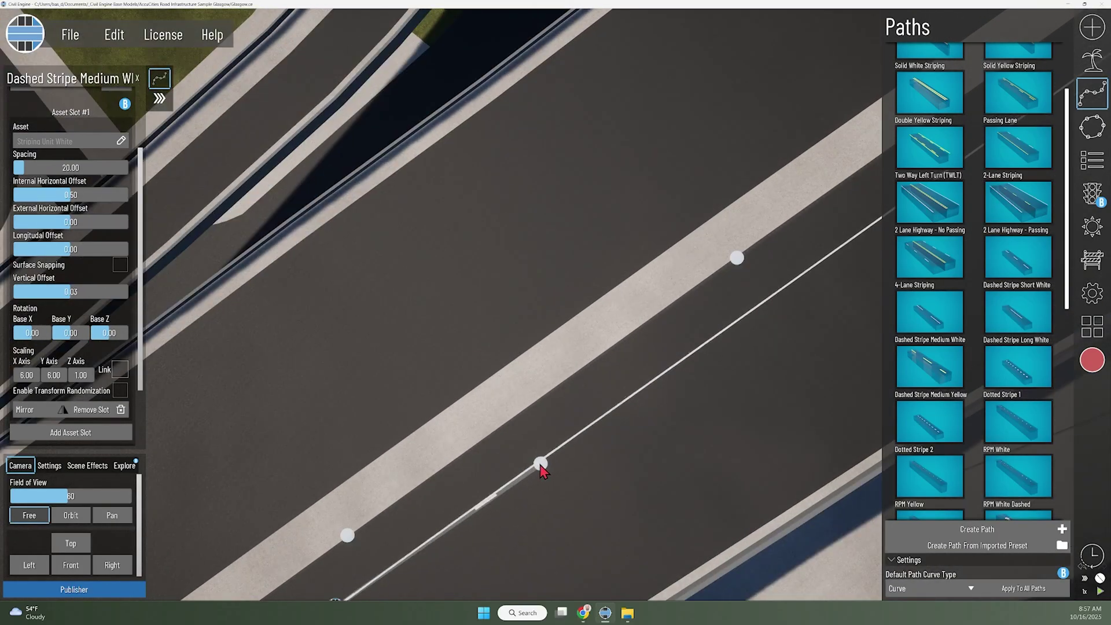
{"action": "left_click", "coordinate": [513, 481]}
{"action": "left_click", "coordinate": [668, 374]}
{"action": "middle_click_drag", "start_coordinate": [851, 240], "coordinate": [428, 584]}
{"action": "left_click", "coordinate": [619, 455]}
{"action": "middle_click_drag", "start_coordinate": [854, 286], "coordinate": [518, 551]}
{"action": "left_click", "coordinate": [717, 410]}
Step: Carry the dashed stripe path past the curved overpass along the solid line and finish drawing it
{"action": "middle_click_drag", "start_coordinate": [851, 312], "coordinate": [310, 568]}
{"action": "left_click", "coordinate": [400, 509]}
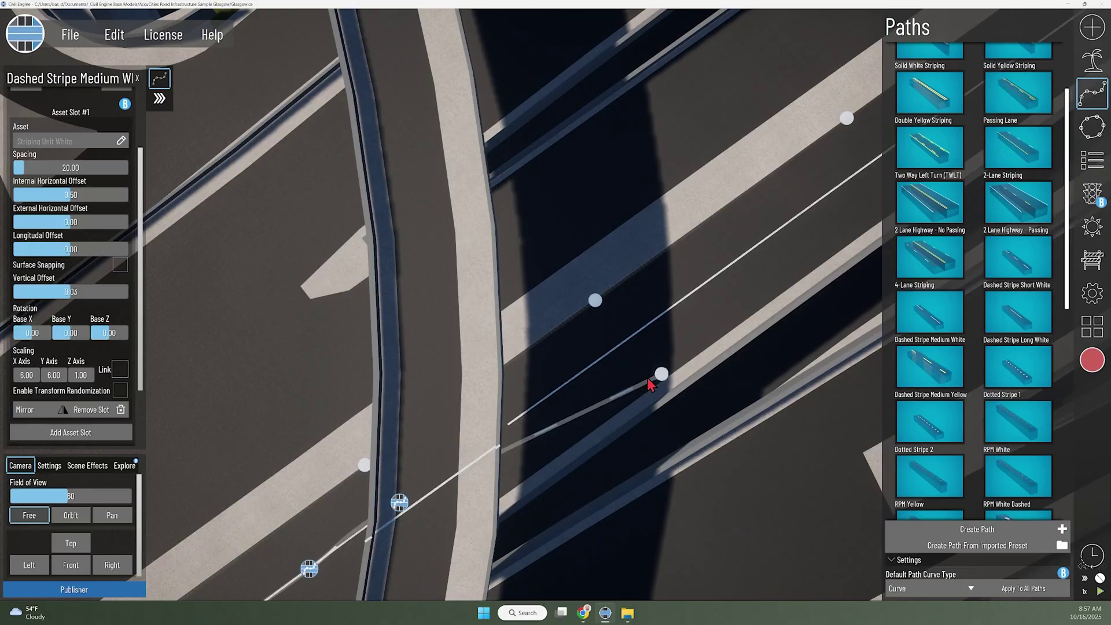
{"action": "right_click_drag", "start_coordinate": [649, 385], "coordinate": [740, 339]}
{"action": "left_click", "coordinate": [738, 330]}
{"action": "key", "text": "Escape"}
Step: Nudge the dashed path's misaligned point just beyond the curved overpass so it sits on the solid line
{"action": "middle_click_drag", "start_coordinate": [707, 417], "coordinate": [740, 304]}
{"action": "middle_click_drag", "start_coordinate": [502, 473], "coordinate": [597, 390]}
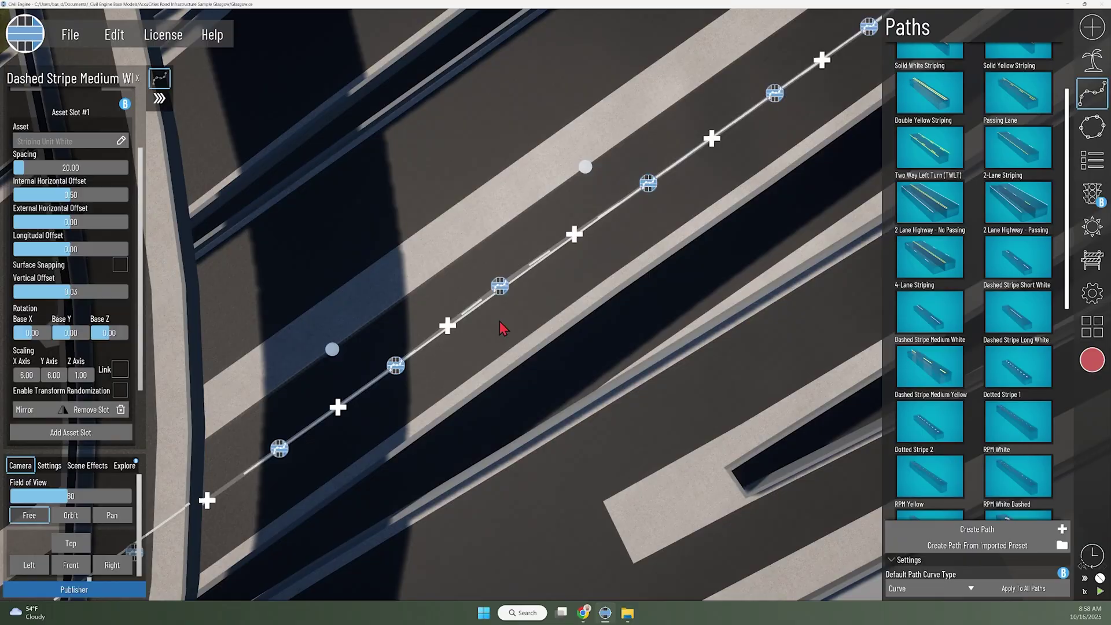
{"action": "scroll", "coordinate": [458, 312], "scroll_direction": "up", "scroll_amount": 2}
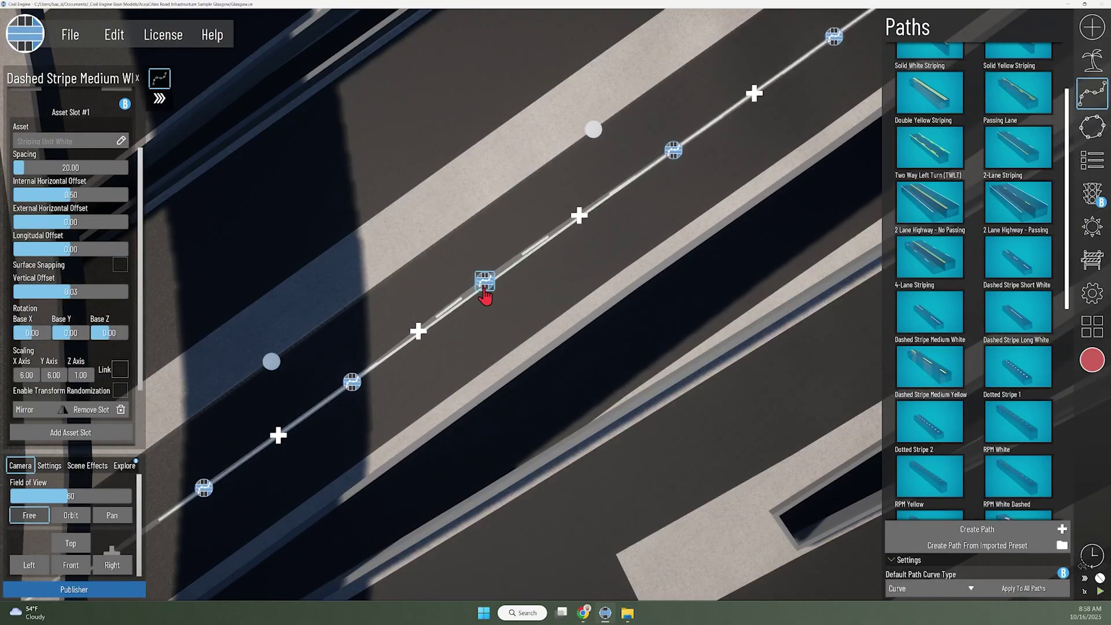
{"action": "left_click", "coordinate": [485, 288]}
{"action": "left_click_drag", "start_coordinate": [359, 125], "coordinate": [362, 127]}
{"action": "key", "text": "Escape"}
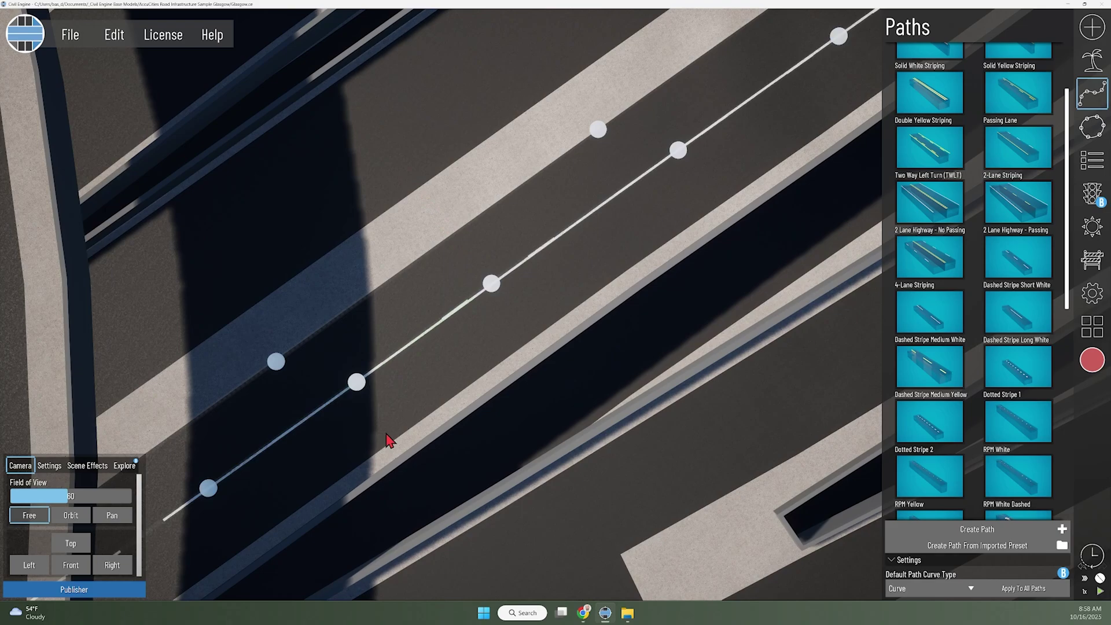
Step: Shift two neighbouring dashed path points before the overpass slightly toward the median to align them with the solid line, then deselect the path
{"action": "mouse_move", "coordinate": [386, 434]}
{"action": "middle_mouse_down"}
{"action": "mouse_move", "coordinate": [440, 387]}
{"action": "mouse_move", "coordinate": [438, 409]}
{"action": "middle_mouse_up"}
{"action": "middle_click_drag", "start_coordinate": [378, 459], "coordinate": [480, 405]}
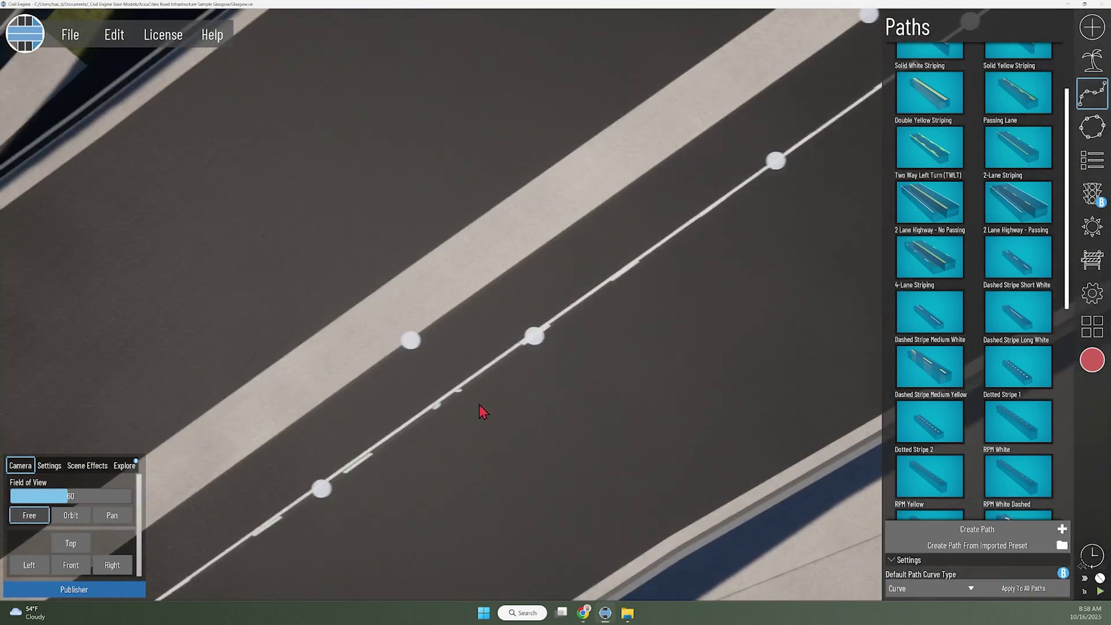
{"action": "left_click", "coordinate": [533, 346]}
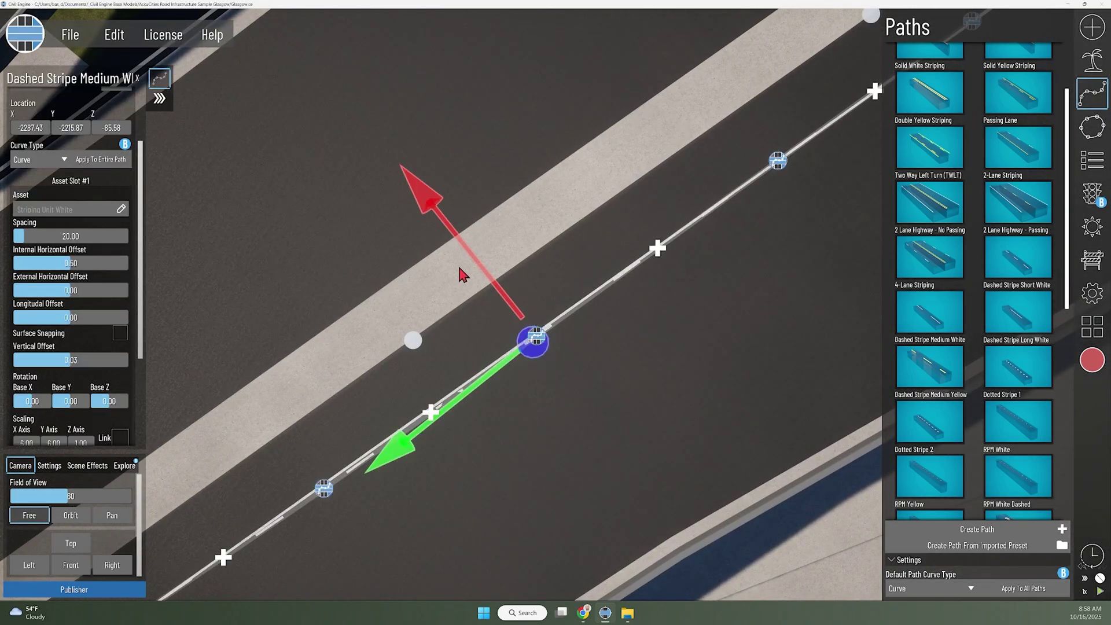
{"action": "left_click_drag", "start_coordinate": [431, 209], "coordinate": [429, 207]}
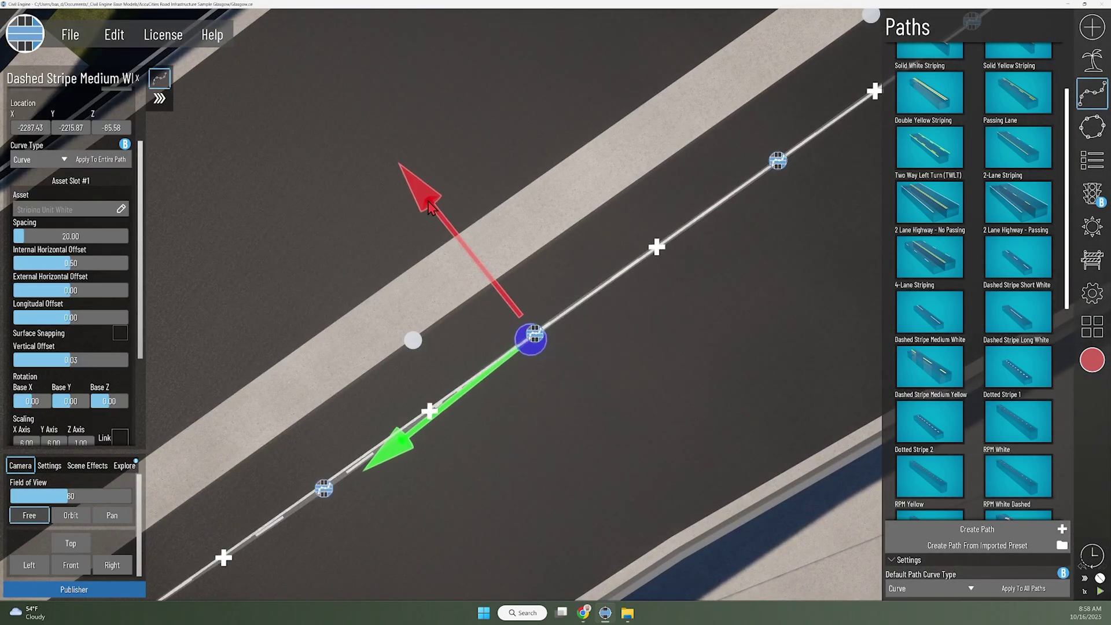
{"action": "left_click", "coordinate": [326, 491]}
{"action": "left_click_drag", "start_coordinate": [208, 351], "coordinate": [205, 348]}
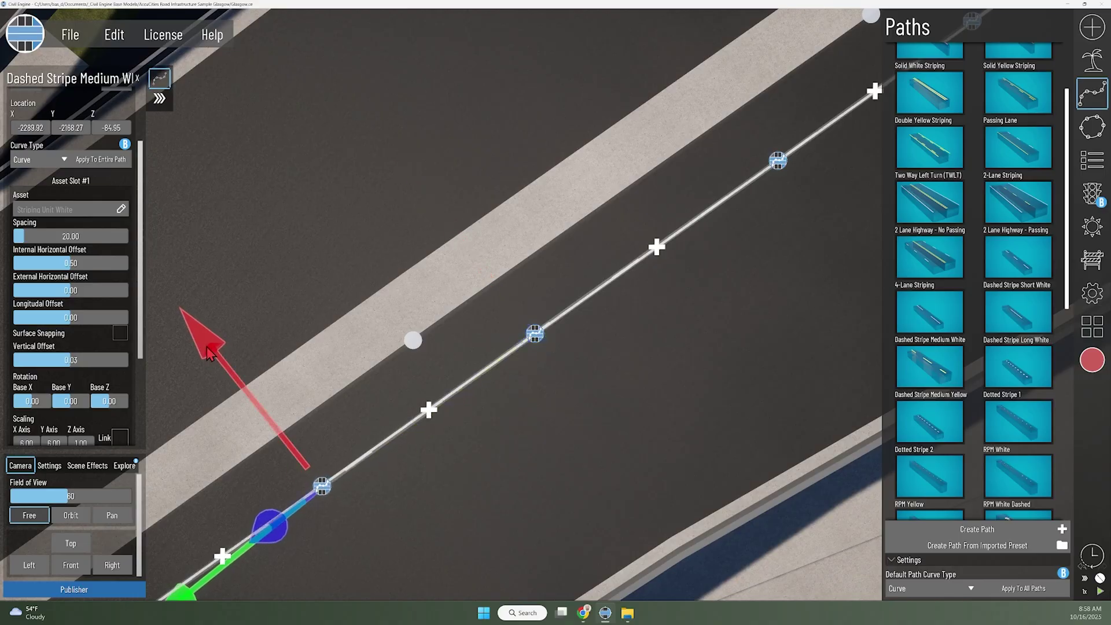
{"action": "left_click", "coordinate": [554, 518]}
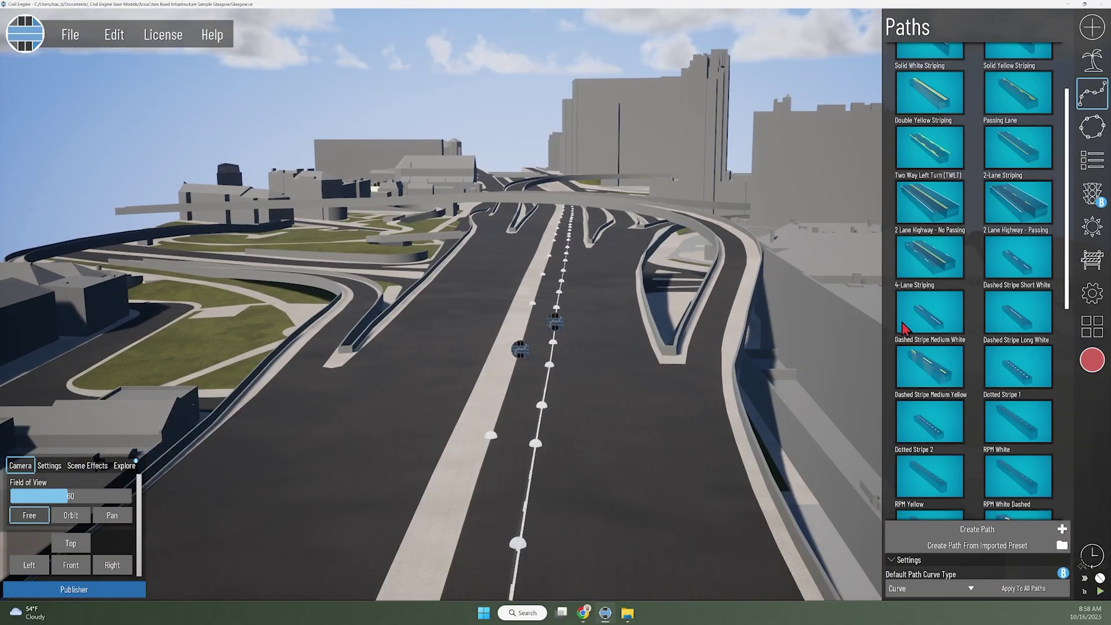
Step: Hide the Solid White Striping path in the project hierarchy, leaving only the dashed stripe path shown
{"action": "left_click", "coordinate": [1093, 161]}
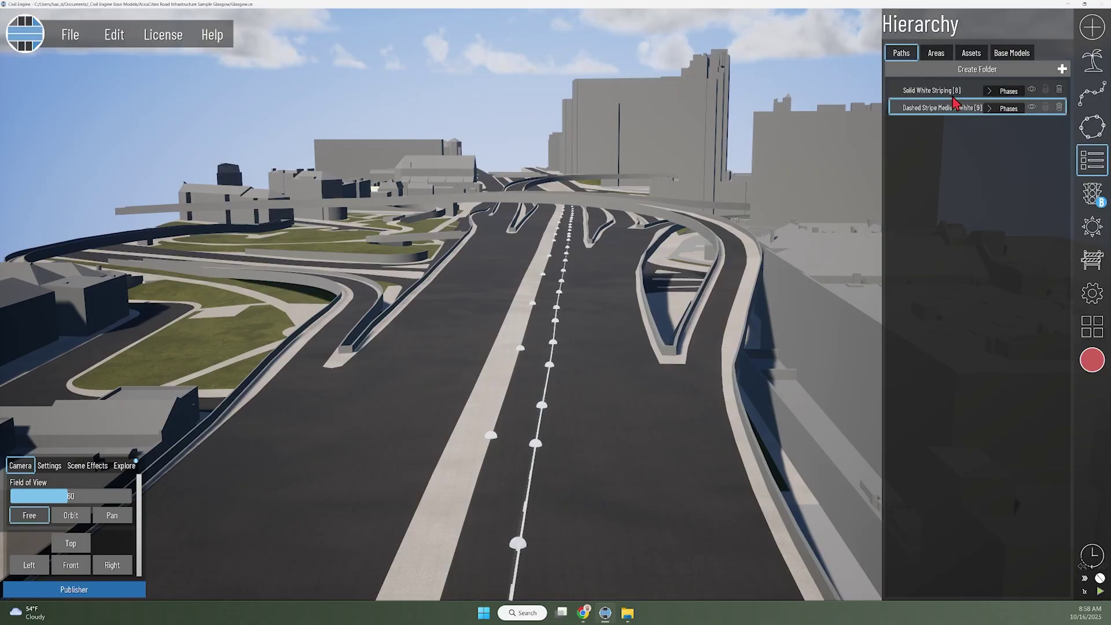
{"action": "left_click", "coordinate": [929, 91]}
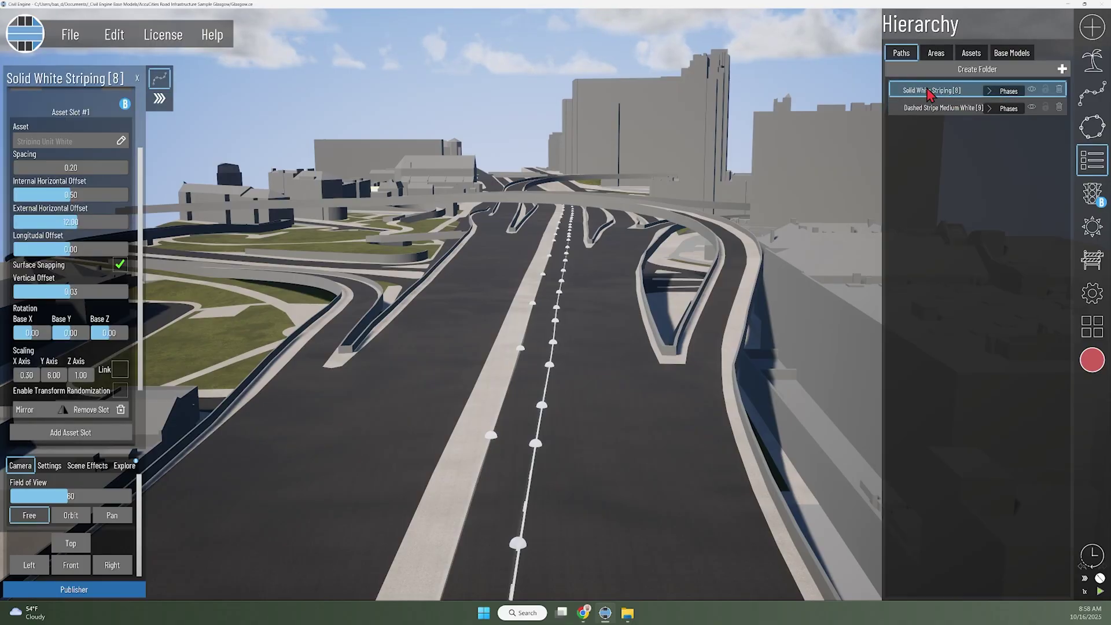
{"action": "left_click", "coordinate": [1034, 90]}
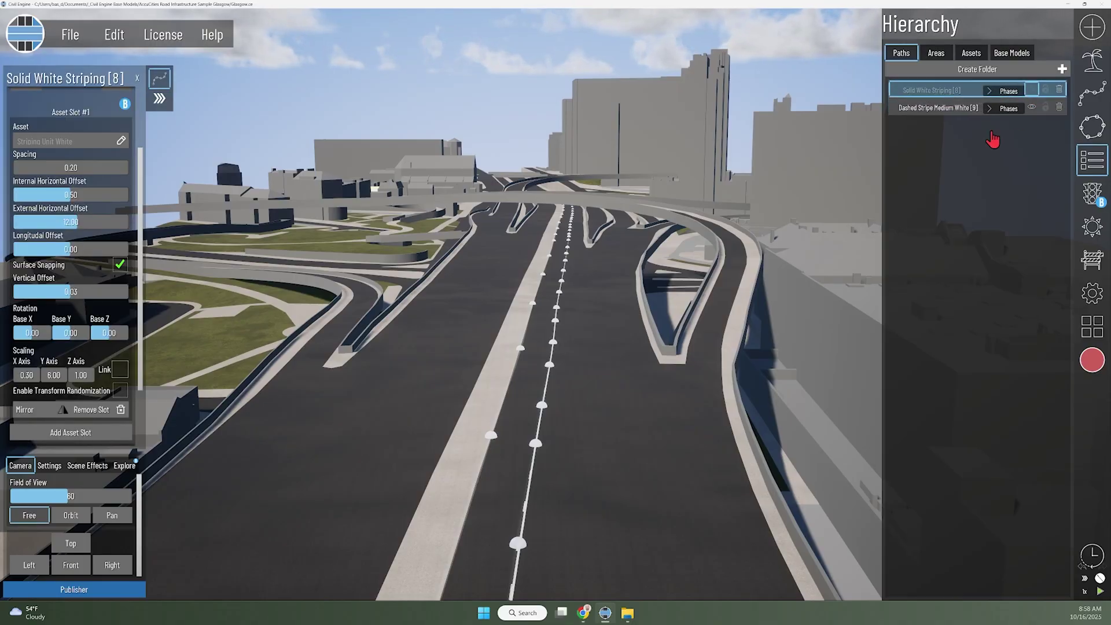
{"action": "left_click", "coordinate": [710, 461]}
Step: Examine the dashed striping along the highway for its spacing and alignment beside the median
{"action": "middle_click_drag", "start_coordinate": [710, 461], "coordinate": [709, 407]}
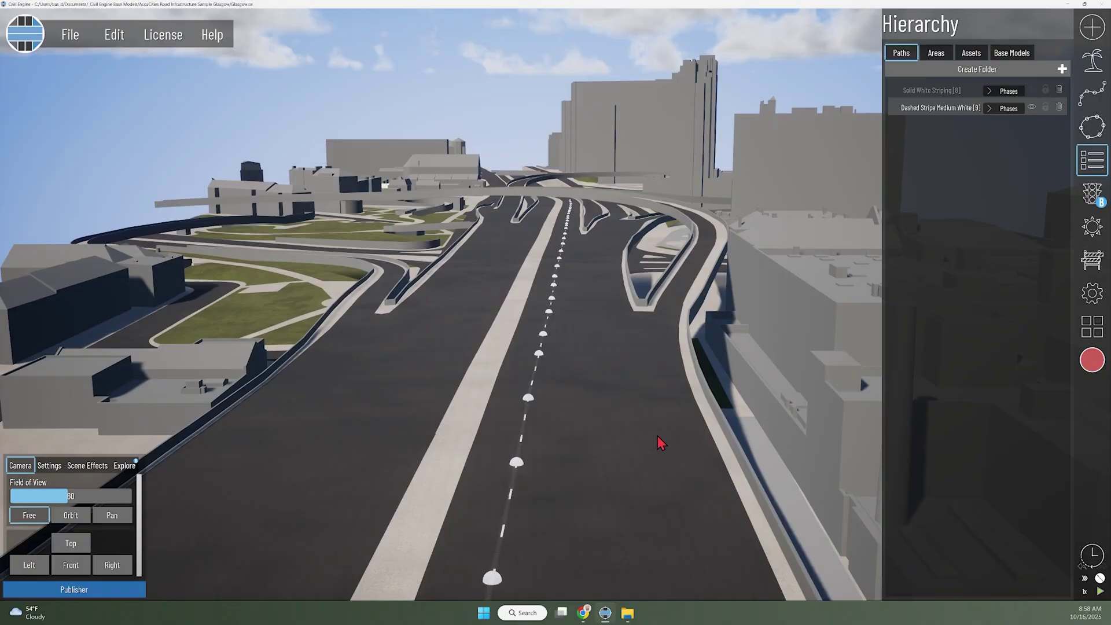
{"action": "right_click_drag", "start_coordinate": [658, 435], "coordinate": [578, 499]}
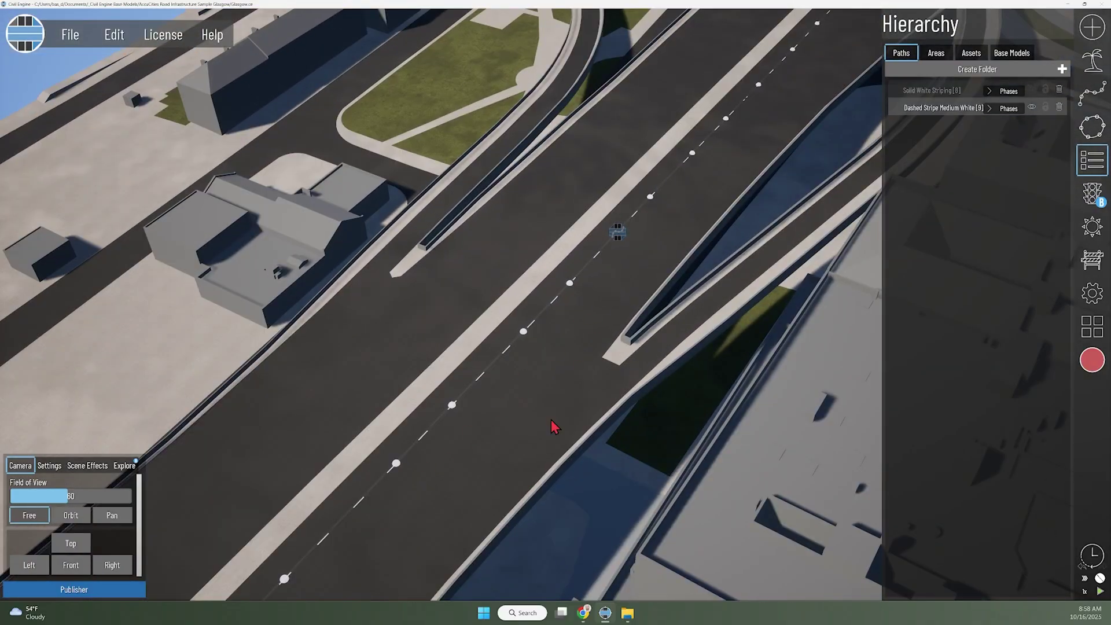
{"action": "middle_click_drag", "start_coordinate": [532, 442], "coordinate": [643, 249]}
{"action": "right_click_drag", "start_coordinate": [422, 477], "coordinate": [506, 434]}
{"action": "middle_click_drag", "start_coordinate": [561, 248], "coordinate": [518, 598]}
{"action": "middle_click_drag", "start_coordinate": [593, 547], "coordinate": [579, 433]}
{"action": "right_click_drag", "start_coordinate": [582, 440], "coordinate": [528, 489]}
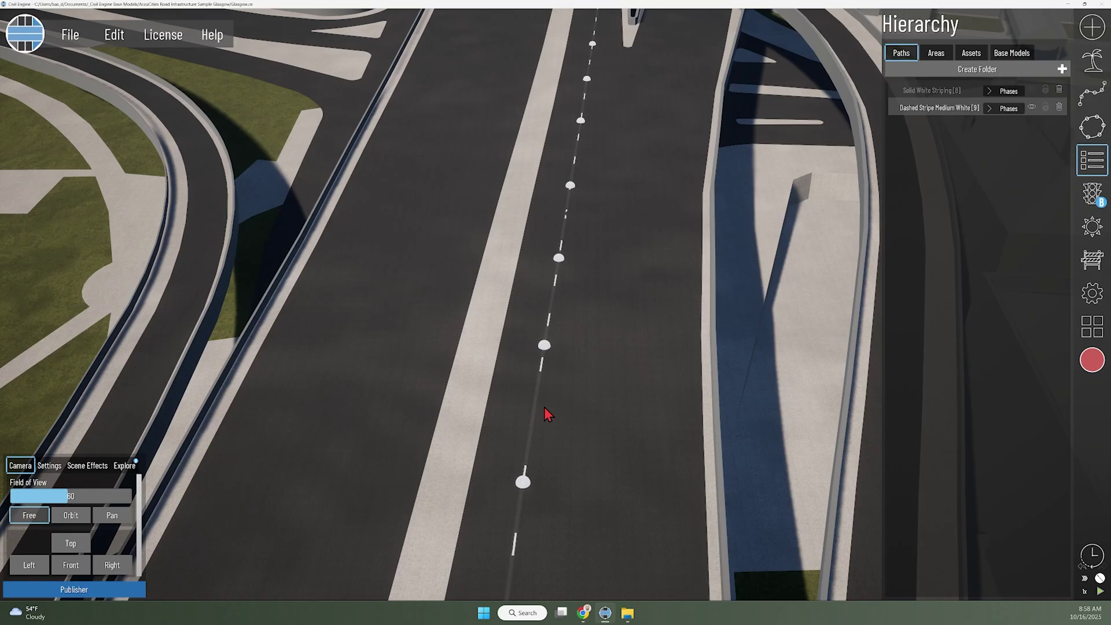
{"action": "right_click_drag", "start_coordinate": [538, 405], "coordinate": [539, 386]}
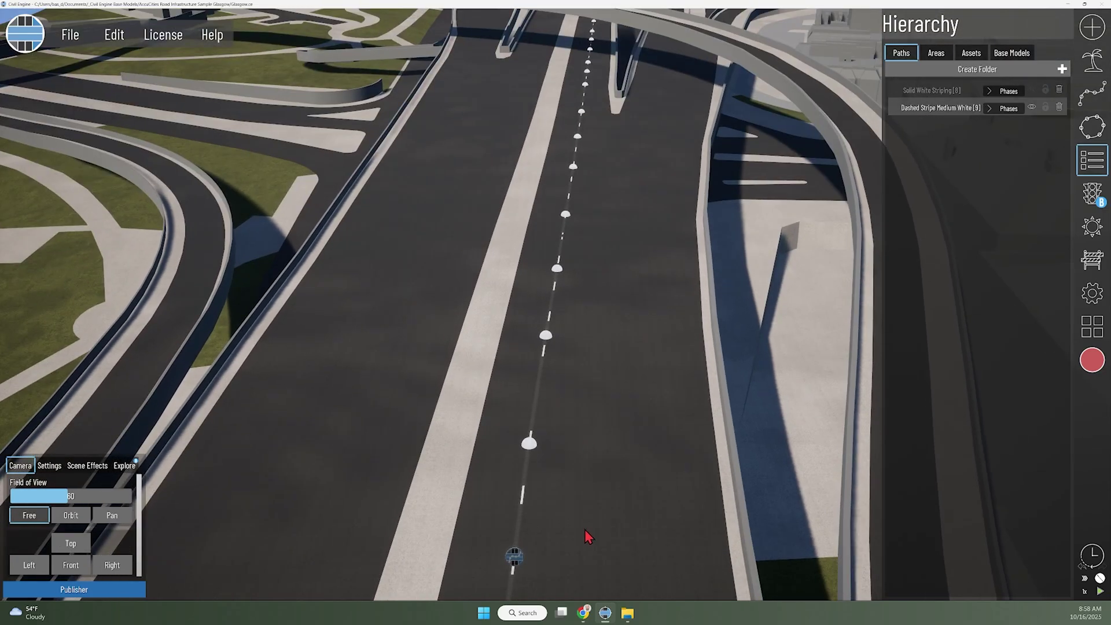
{"action": "right_click_drag", "start_coordinate": [605, 467], "coordinate": [591, 431]}
{"action": "scroll", "coordinate": [591, 430], "scroll_direction": "down", "scroll_amount": 3}
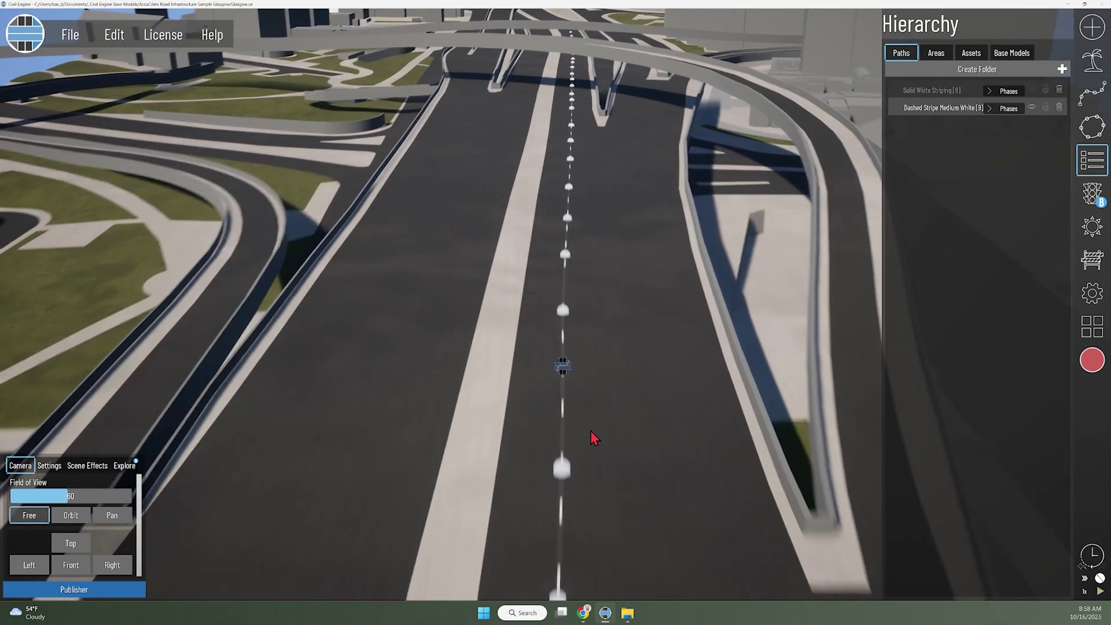
{"action": "scroll", "coordinate": [557, 371], "scroll_direction": "up", "scroll_amount": 4}
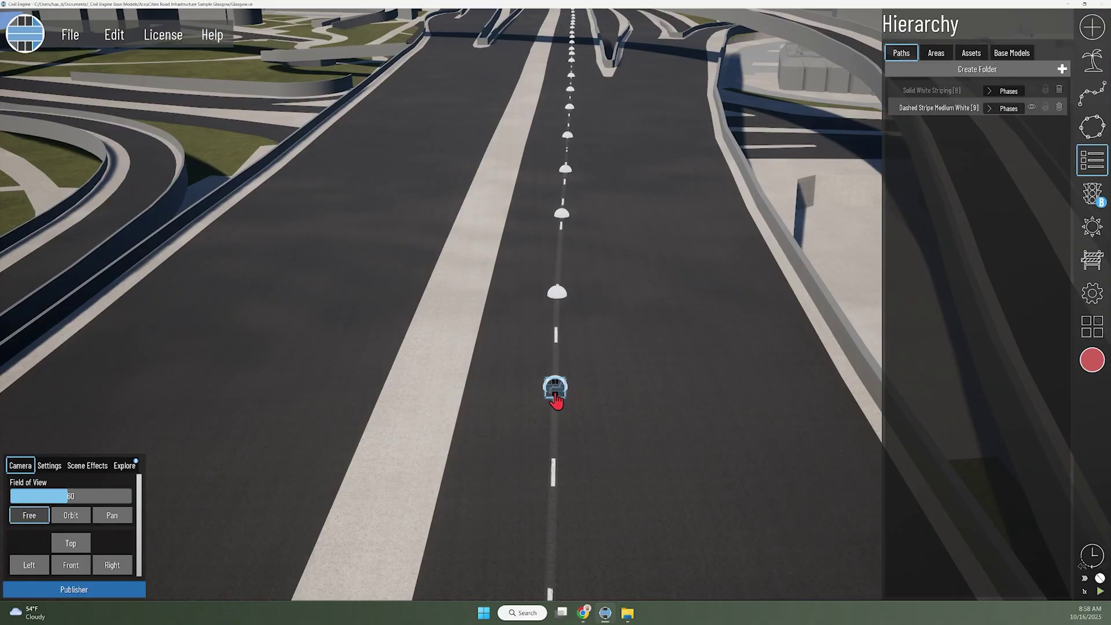
Step: Insert an additional control point on the dashed stripe path midway between two existing points
{"action": "left_click", "coordinate": [558, 390]}
{"action": "right_click_drag", "start_coordinate": [643, 324], "coordinate": [488, 415]}
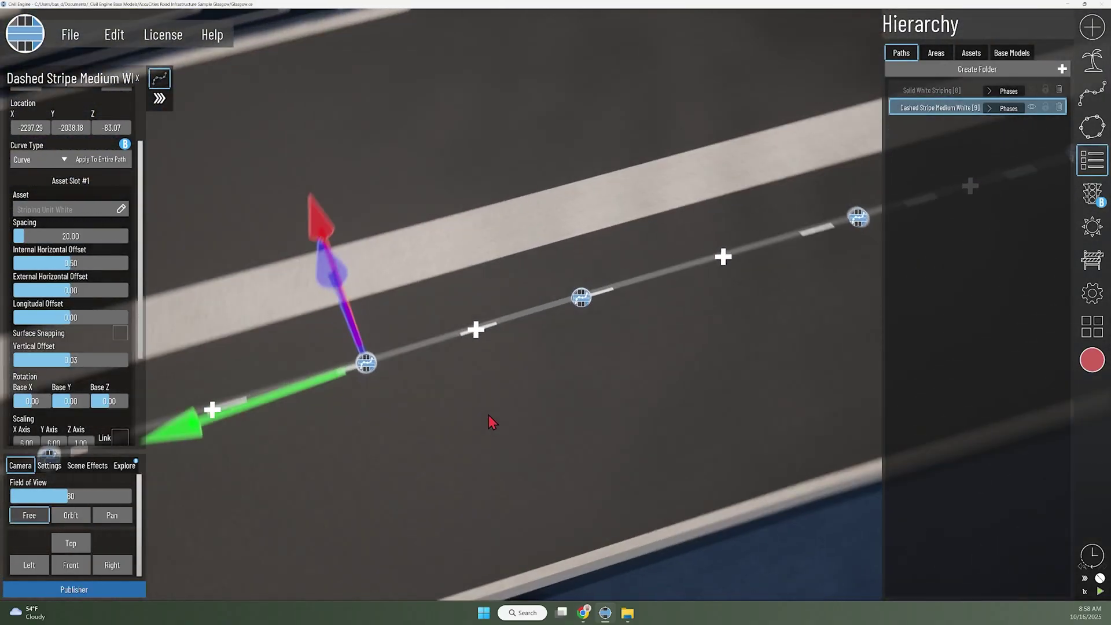
{"action": "middle_click_drag", "start_coordinate": [689, 330], "coordinate": [647, 368]}
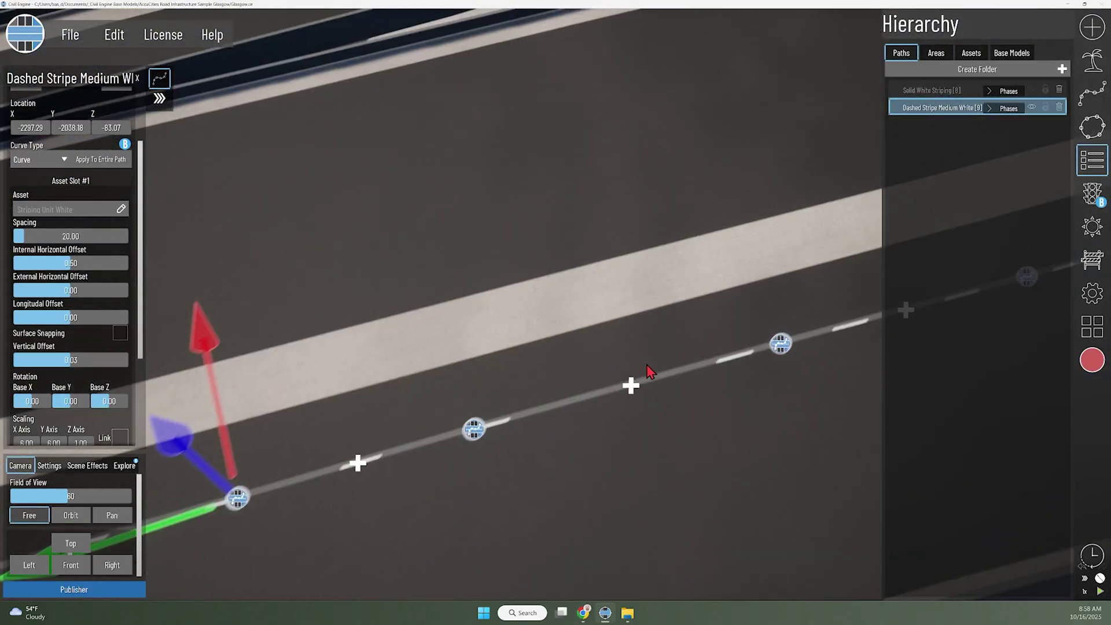
{"action": "left_click", "coordinate": [631, 392]}
{"action": "left_click", "coordinate": [631, 392]}
{"action": "right_click_drag", "start_coordinate": [689, 412], "coordinate": [637, 386]}
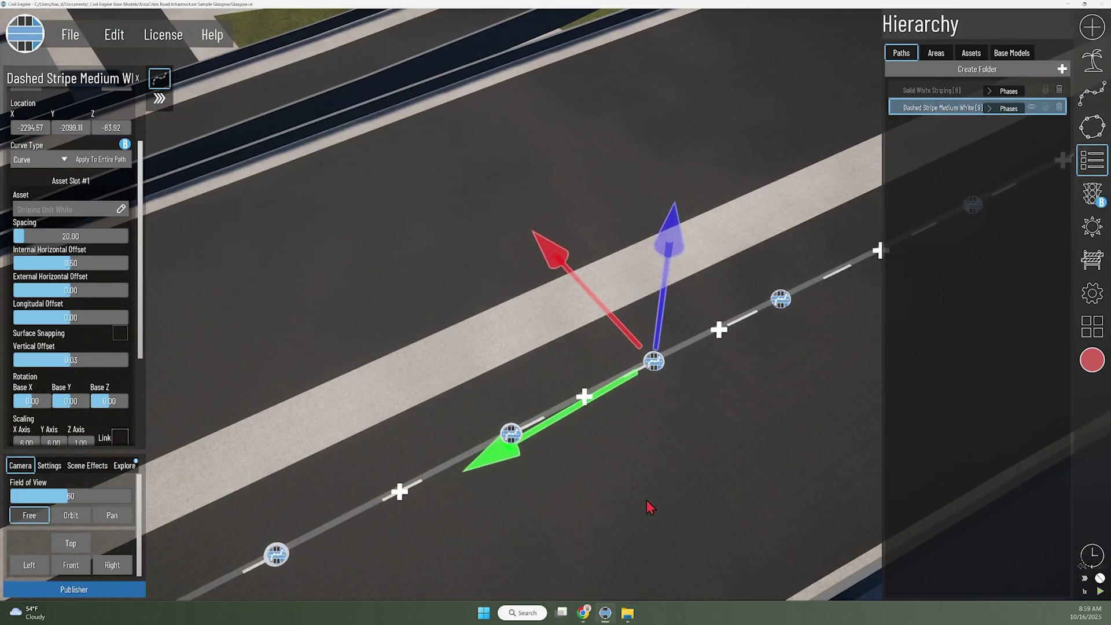
Step: Try raising the first asset slot's vertical offset to lift the dashes above the road surface
{"action": "right_click_drag", "start_coordinate": [650, 509], "coordinate": [685, 566]}
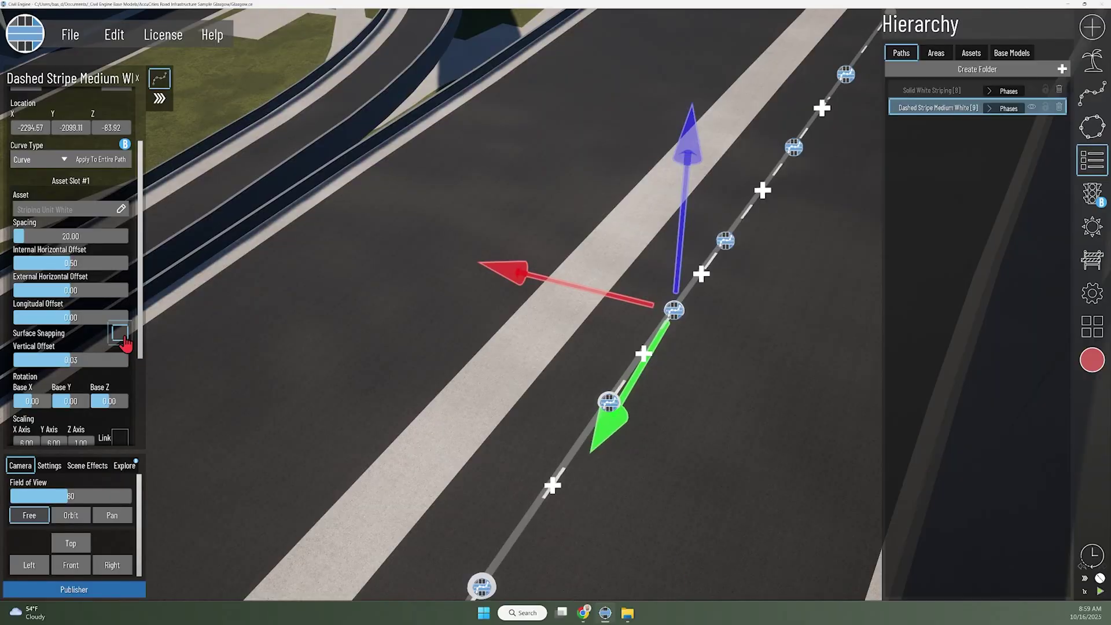
{"action": "right_click_drag", "start_coordinate": [752, 359], "coordinate": [459, 197]}
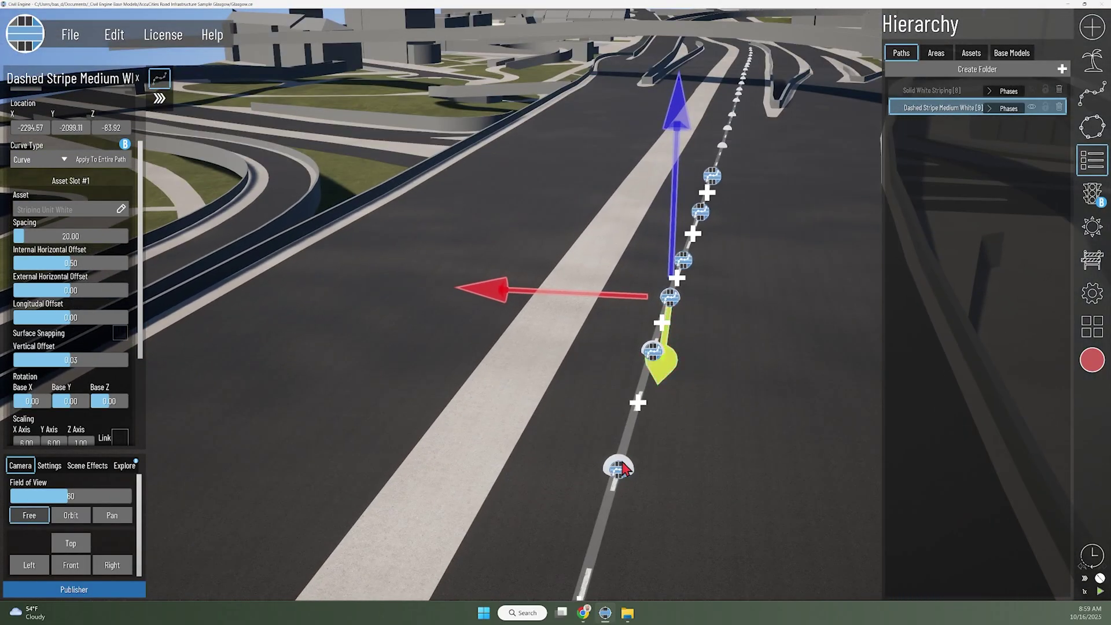
{"action": "right_click_drag", "start_coordinate": [745, 523], "coordinate": [702, 519]}
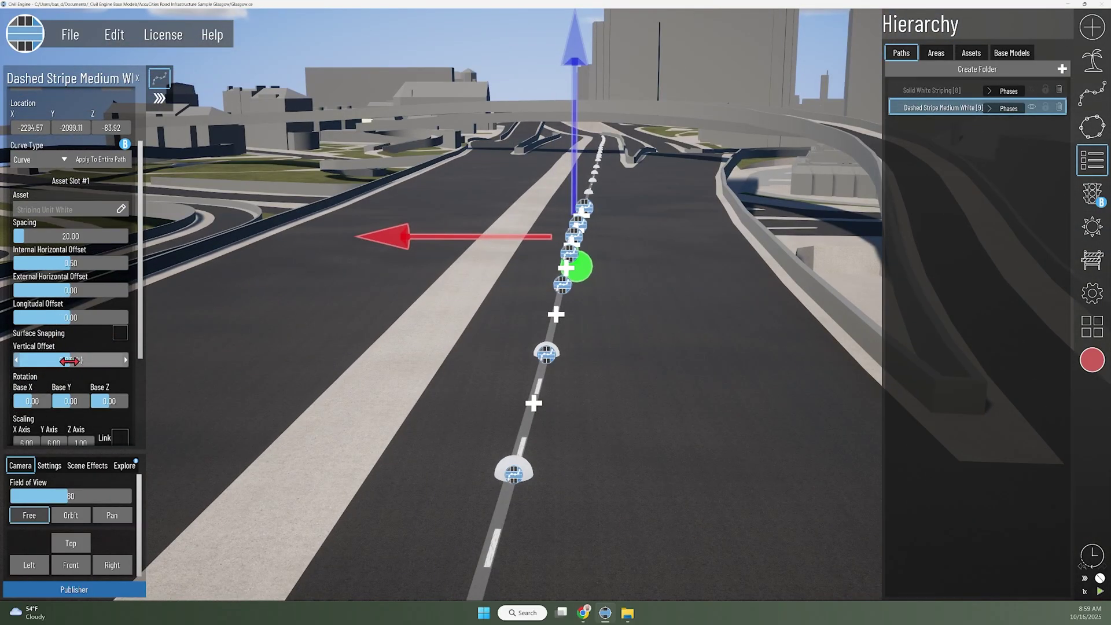
{"action": "key", "text": "w"}
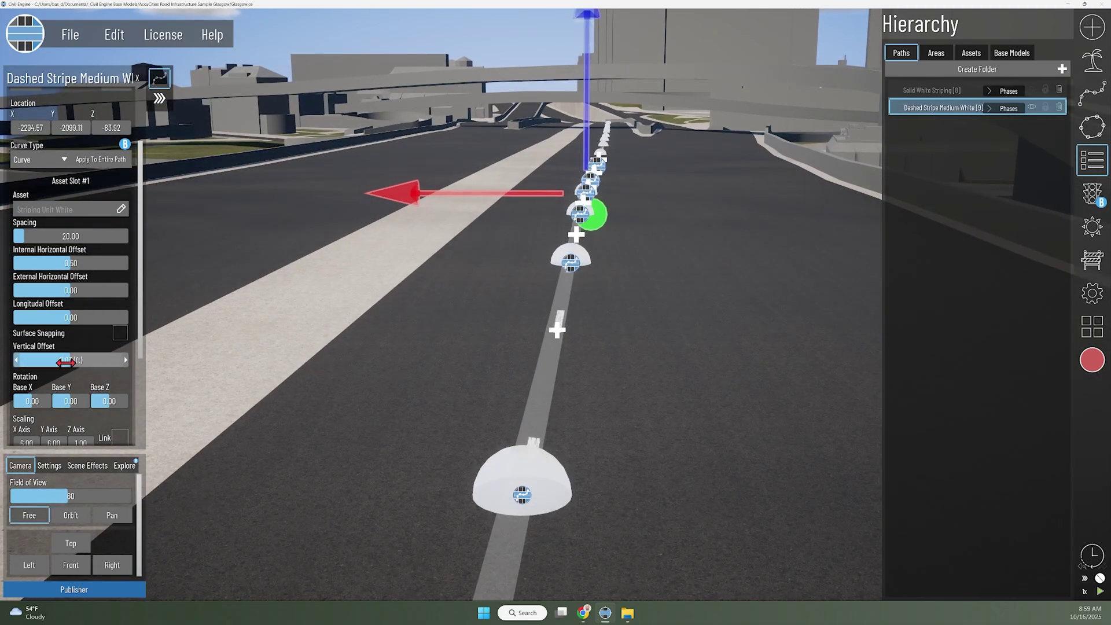
{"action": "left_click_drag", "start_coordinate": [70, 361], "coordinate": [68, 359]}
{"action": "scroll", "coordinate": [487, 480], "scroll_direction": "up", "scroll_amount": 4}
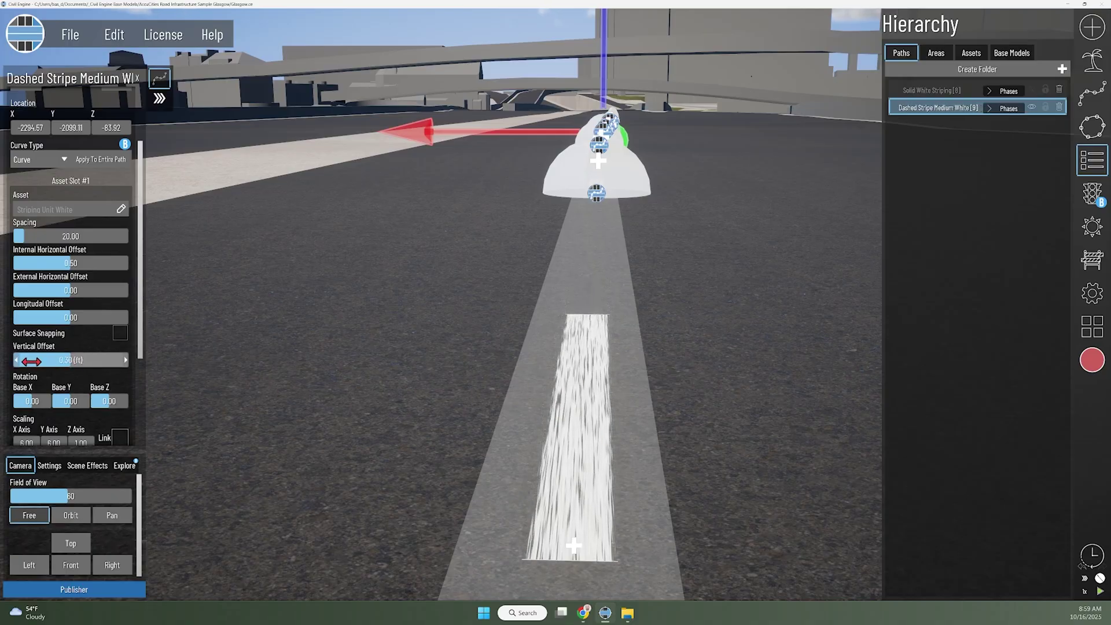
Step: Lower the first asset slot's vertical offset in small decrements and reset it to 0.03 ft
{"action": "left_click", "coordinate": [16, 360]}
{"action": "left_click", "coordinate": [16, 360]}
{"action": "left_click", "coordinate": [16, 360]}
{"action": "left_click", "coordinate": [16, 360]}
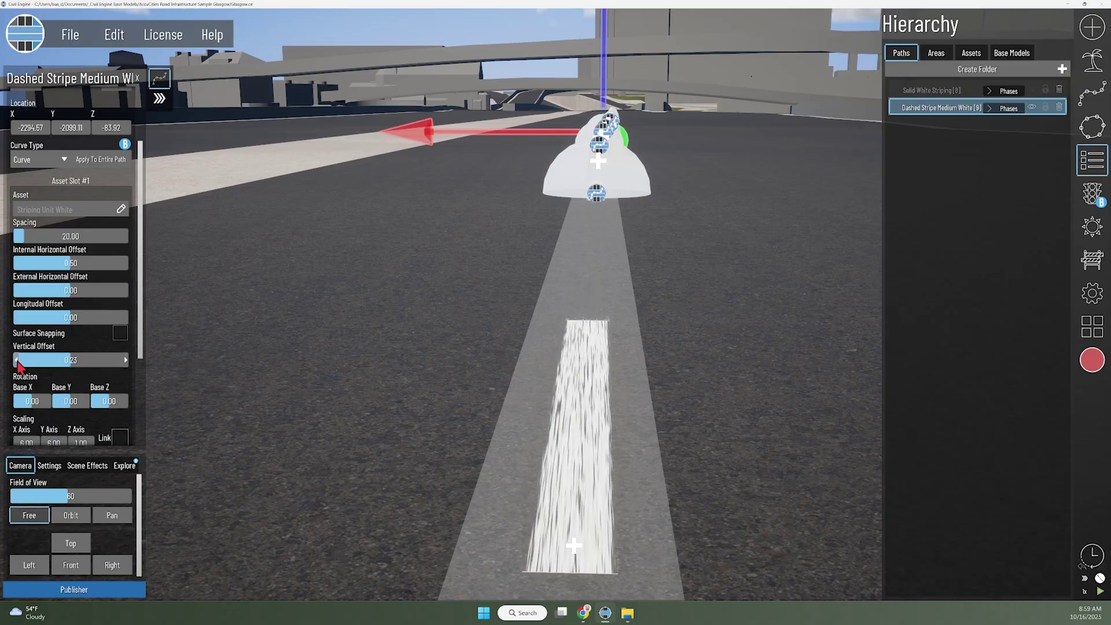
{"action": "left_click", "coordinate": [16, 360]}
{"action": "left_click", "coordinate": [16, 360]}
{"action": "left_click", "coordinate": [93, 360]}
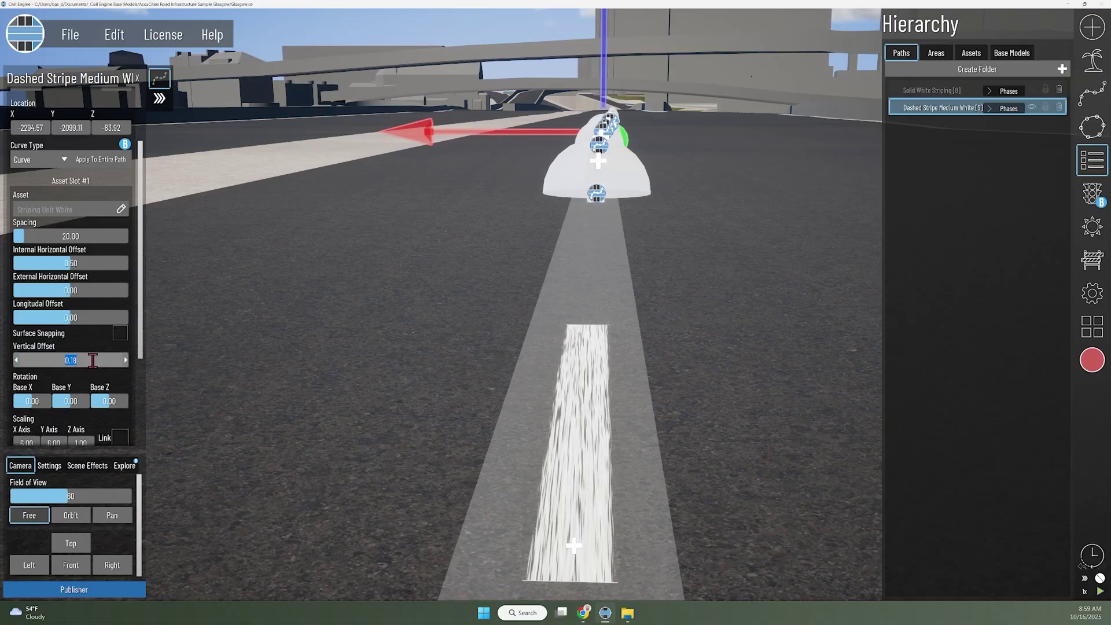
{"action": "type", "text": ".03"}
{"action": "key", "text": "Return"}
{"action": "scroll", "coordinate": [380, 351], "scroll_direction": "down", "scroll_amount": 5}
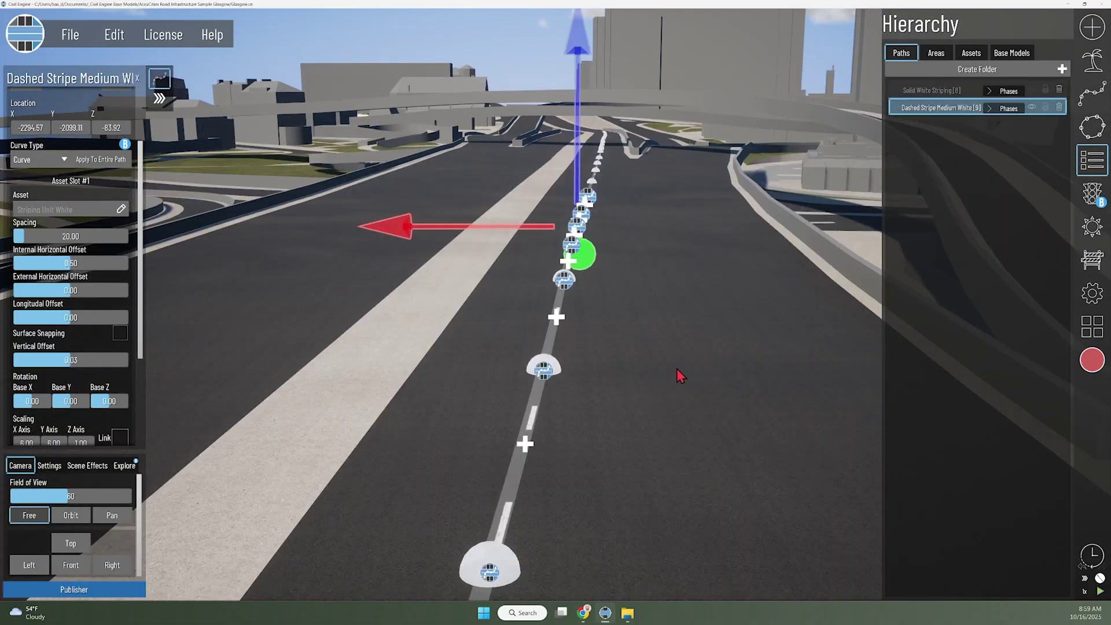
{"action": "right_click_drag", "start_coordinate": [676, 369], "coordinate": [644, 332]}
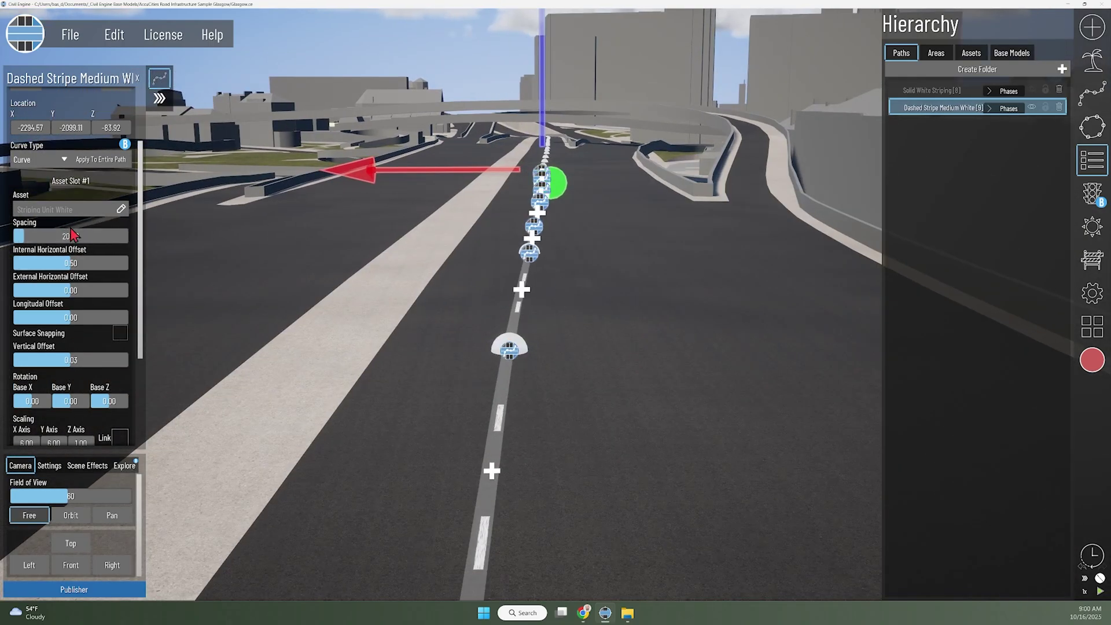
Step: Add a second asset slot to the dashed stripe path and assign it the Striping Unit White asset
{"action": "scroll", "coordinate": [46, 308], "scroll_direction": "down", "scroll_amount": 3}
{"action": "scroll", "coordinate": [75, 382], "scroll_direction": "down", "scroll_amount": 1}
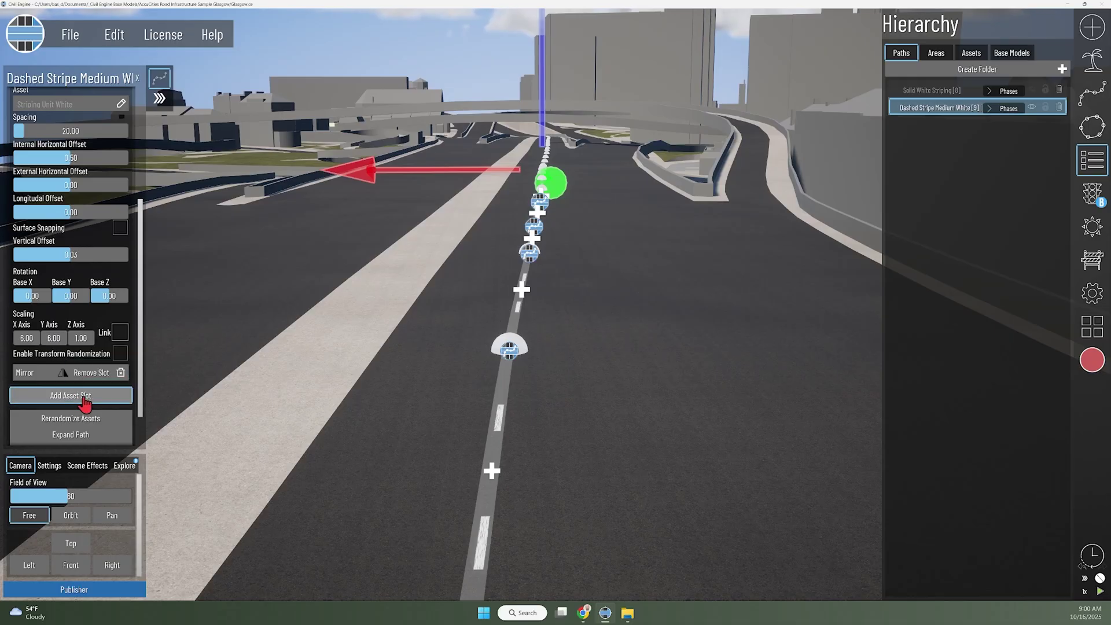
{"action": "left_click", "coordinate": [88, 399]}
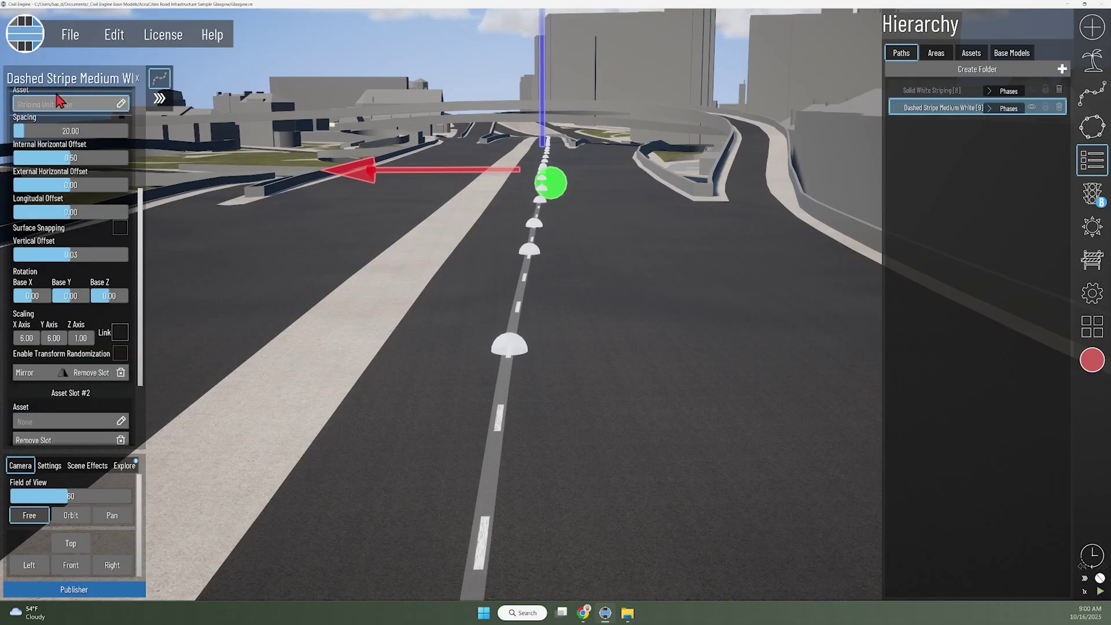
{"action": "left_click", "coordinate": [64, 422]}
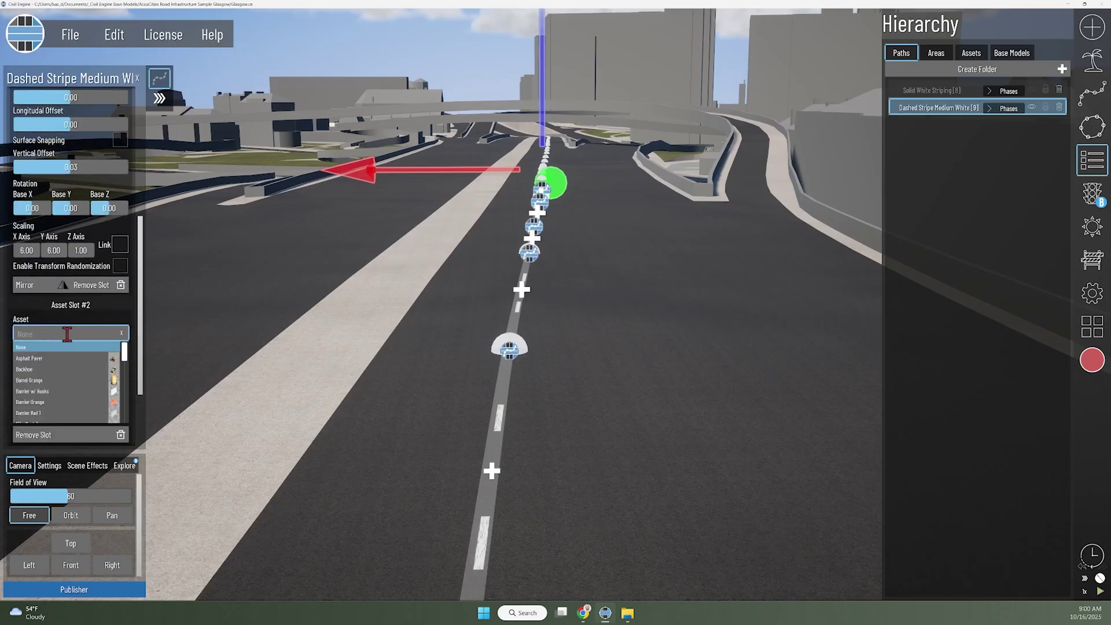
{"action": "type", "text": "striping"}
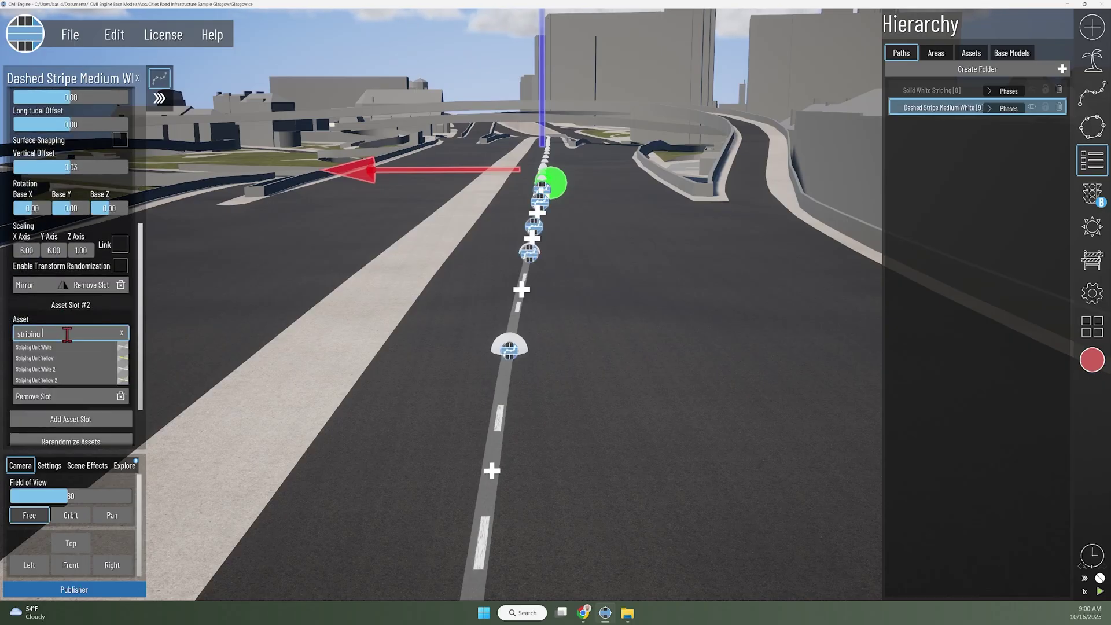
{"action": "left_click", "coordinate": [61, 348]}
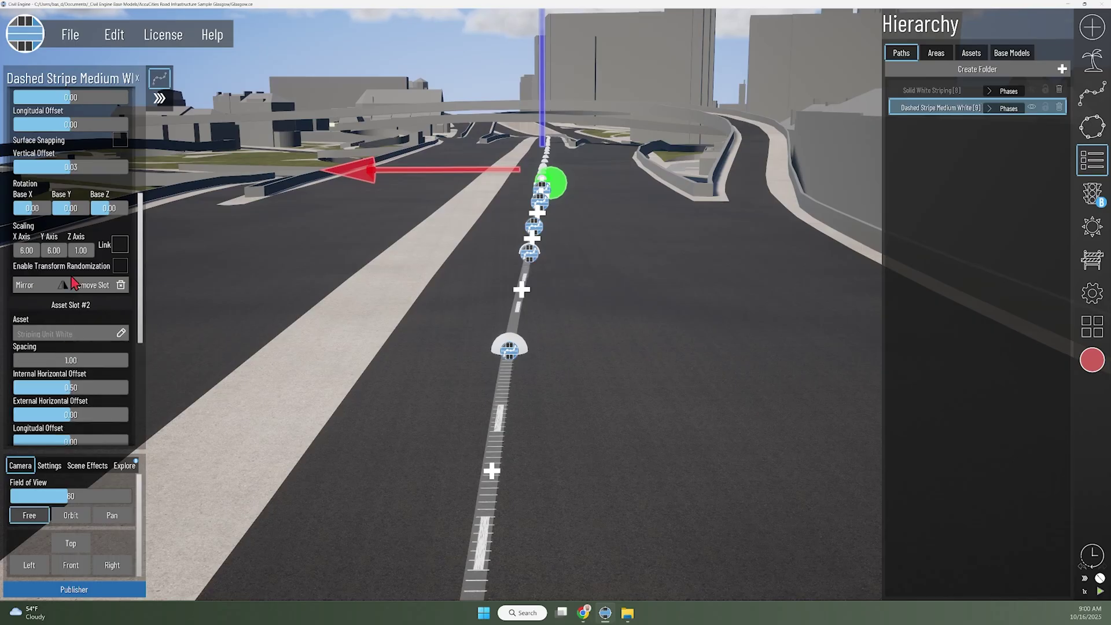
Step: Set the second asset slot's external horizontal offset to 12 ft to place its striping one lane away from the path
{"action": "scroll", "coordinate": [73, 284], "scroll_direction": "down", "scroll_amount": 3}
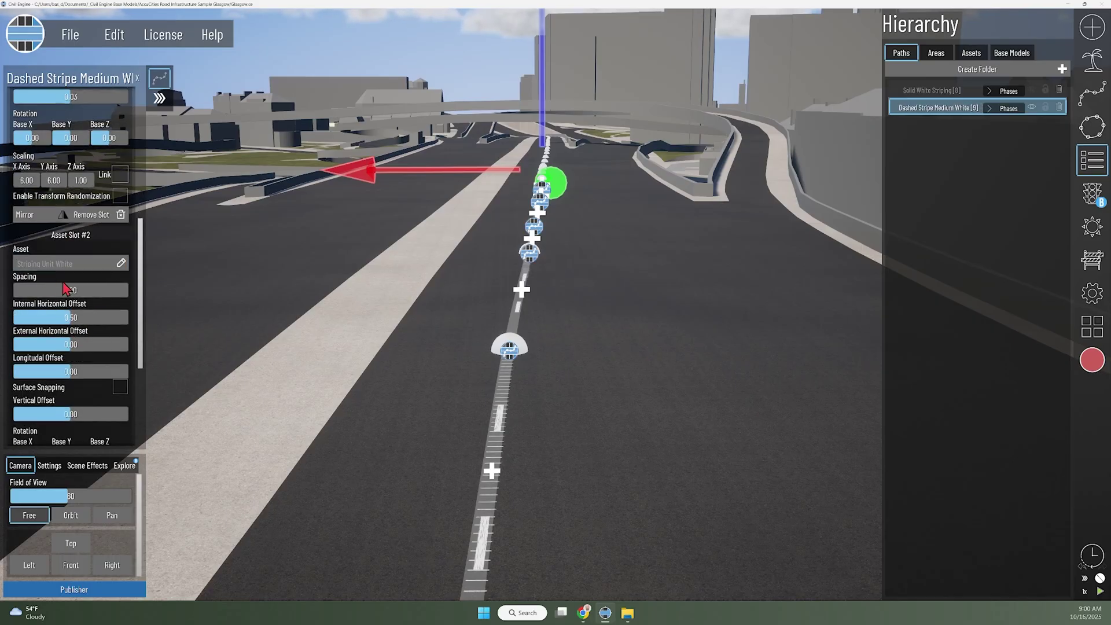
{"action": "left_click", "coordinate": [72, 345]}
{"action": "type", "text": "12"}
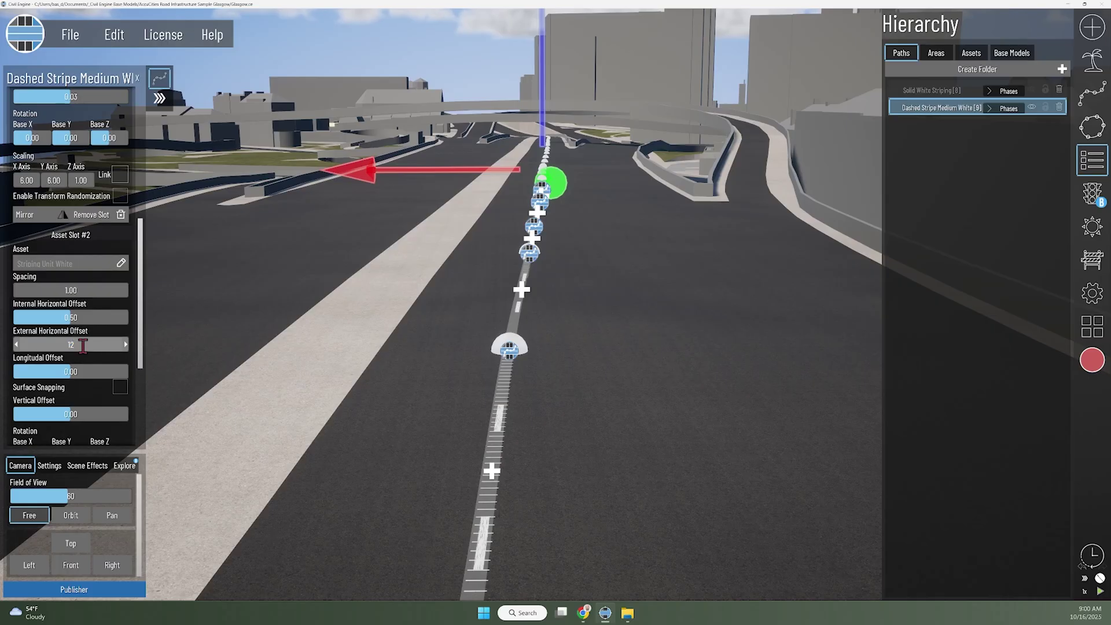
{"action": "key", "text": "Return"}
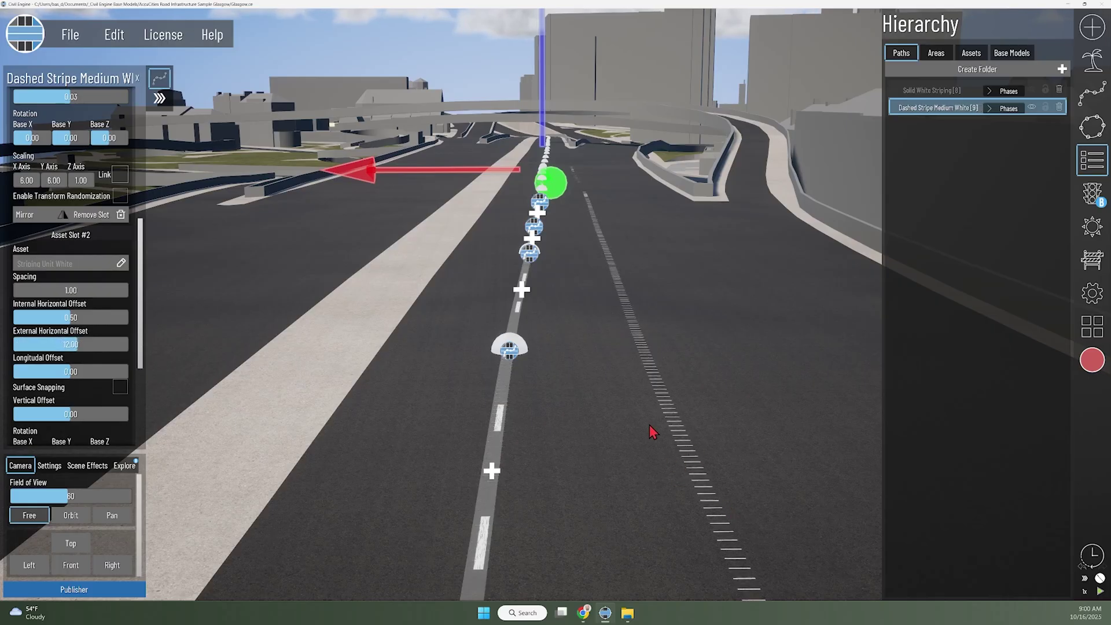
{"action": "key", "text": "s"}
{"action": "key", "text": "d"}
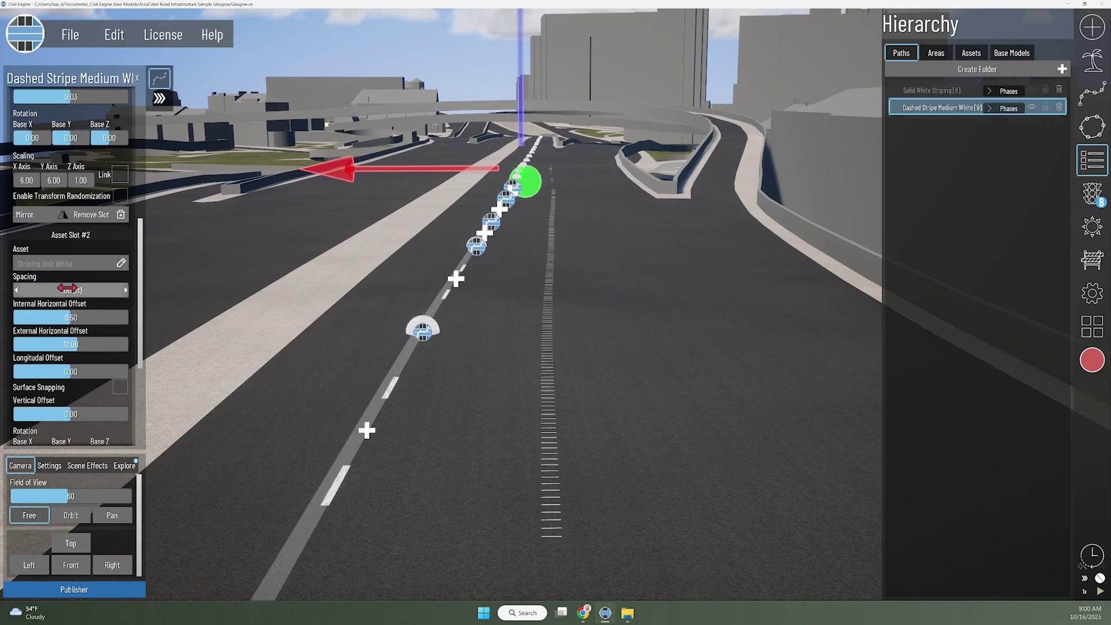
Step: Set the second asset slot's spacing to 20, matching the first slot
{"action": "scroll", "coordinate": [64, 168], "scroll_direction": "up", "scroll_amount": 5}
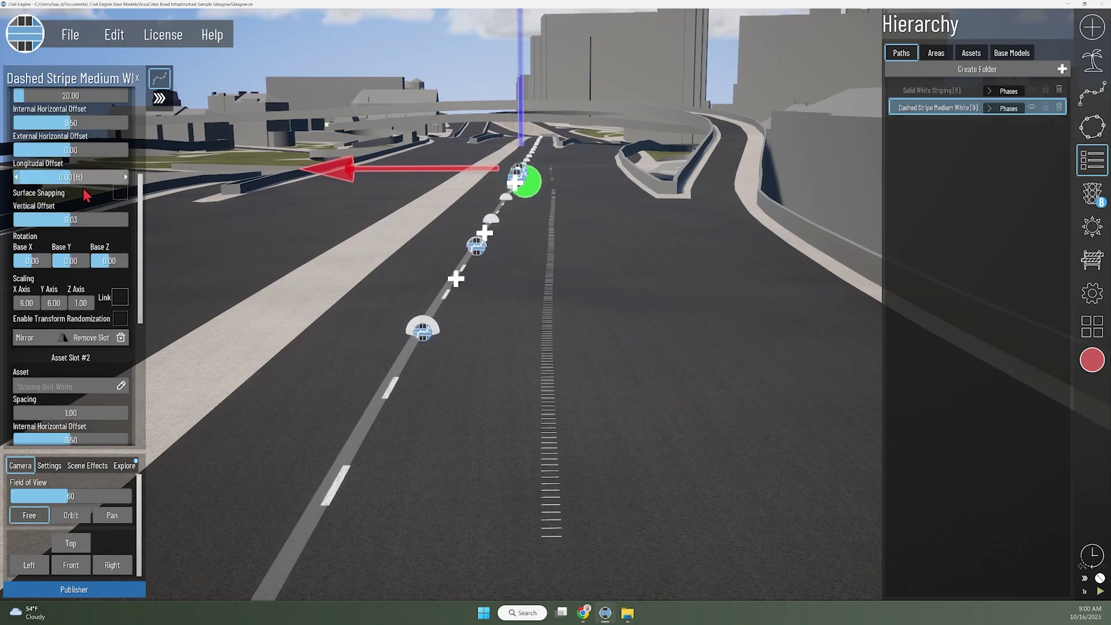
{"action": "scroll", "coordinate": [74, 201], "scroll_direction": "down", "scroll_amount": 4}
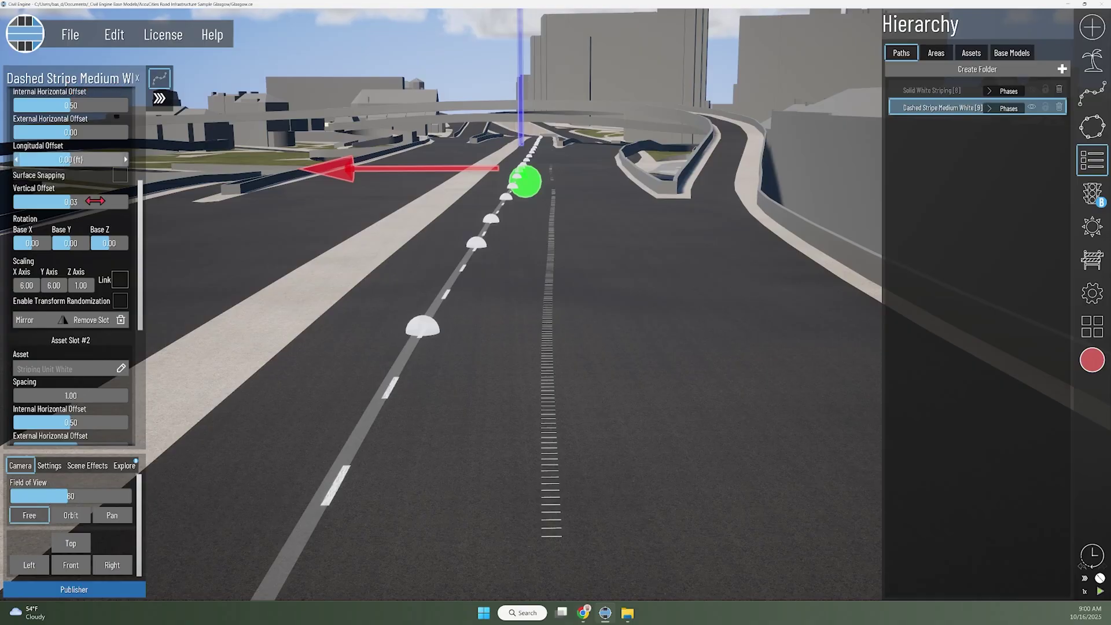
{"action": "scroll", "coordinate": [93, 307], "scroll_direction": "down", "scroll_amount": 1}
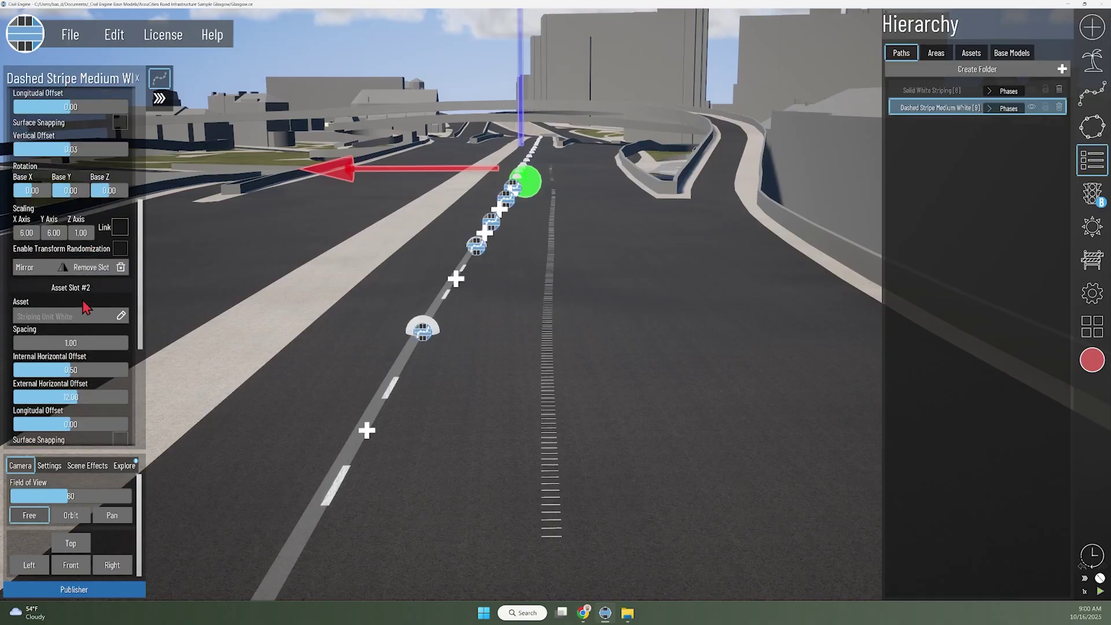
{"action": "left_click", "coordinate": [88, 342]}
{"action": "type", "text": "20"}
{"action": "key", "text": "Return"}
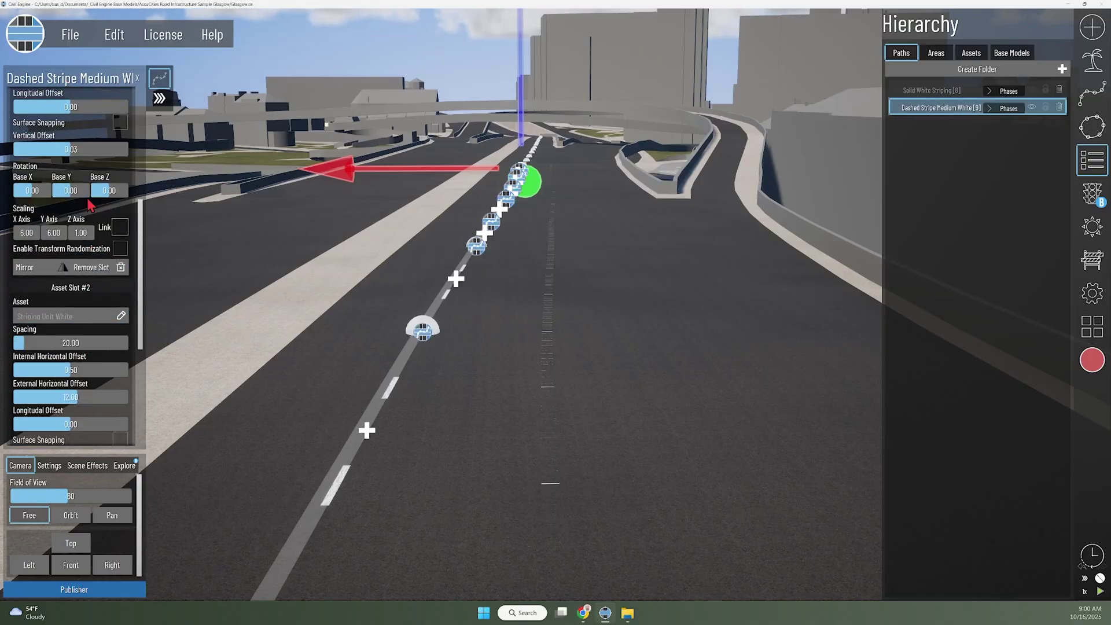
Step: Rotate the second asset slot's stripes about the Z axis so they run along the lane
{"action": "scroll", "coordinate": [75, 171], "scroll_direction": "up", "scroll_amount": 2}
{"action": "scroll", "coordinate": [74, 196], "scroll_direction": "down", "scroll_amount": 3}
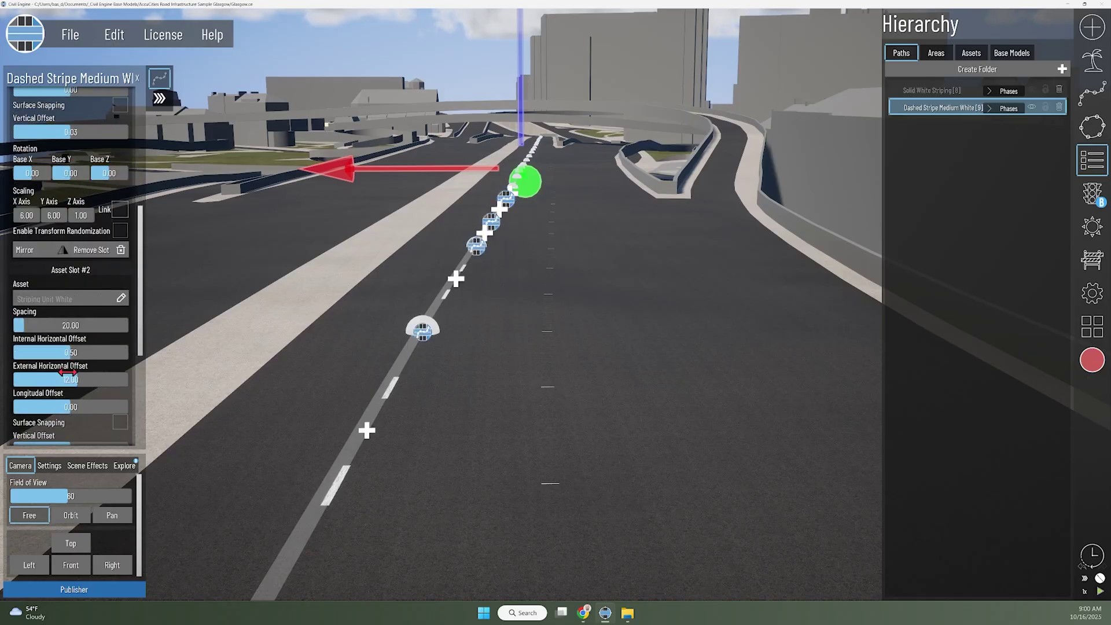
{"action": "scroll", "coordinate": [82, 343], "scroll_direction": "down", "scroll_amount": 1}
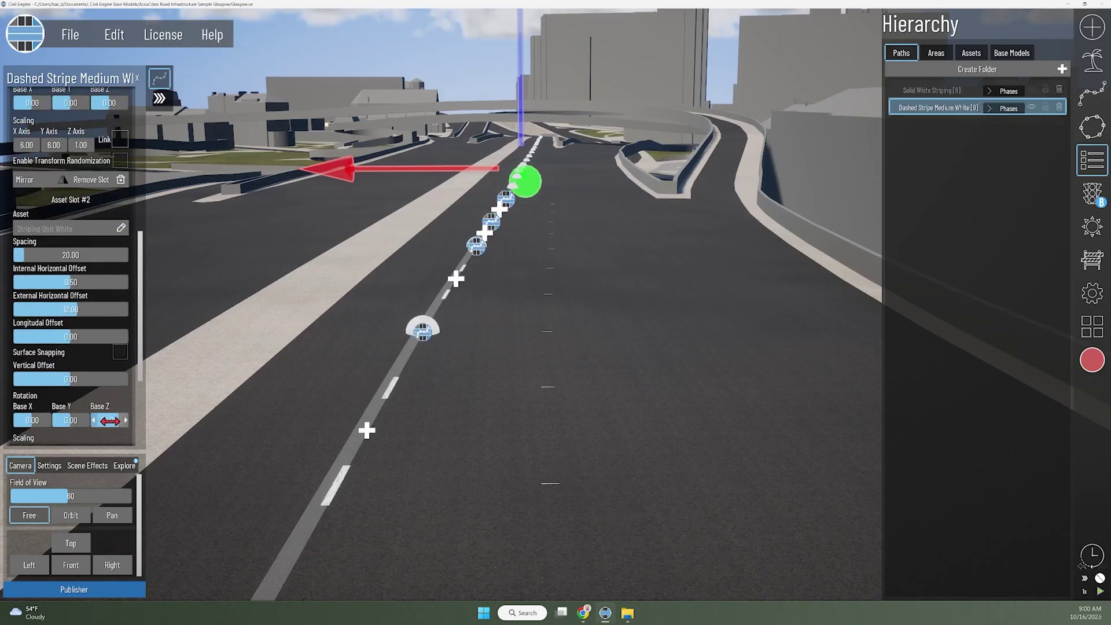
{"action": "scroll", "coordinate": [454, 537], "scroll_direction": "up", "scroll_amount": 2}
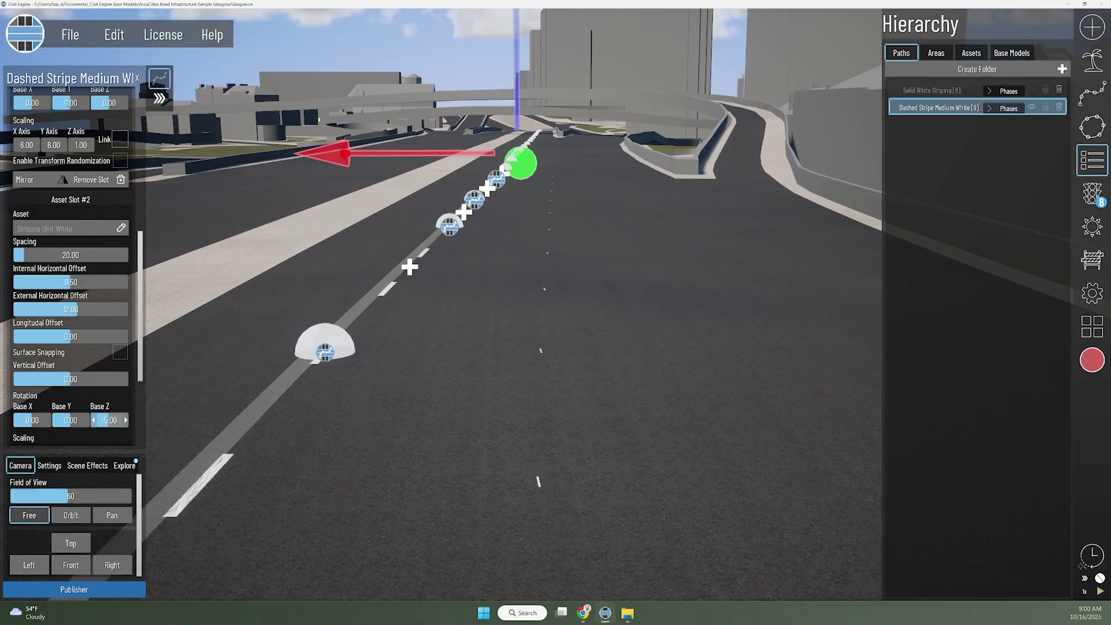
Step: Scale the second asset slot's stripes to 6 on the X axis and 6 on the Y axis, leaving the axes unlinked
{"action": "scroll", "coordinate": [110, 371], "scroll_direction": "down", "scroll_amount": 2}
{"action": "left_click", "coordinate": [121, 352]}
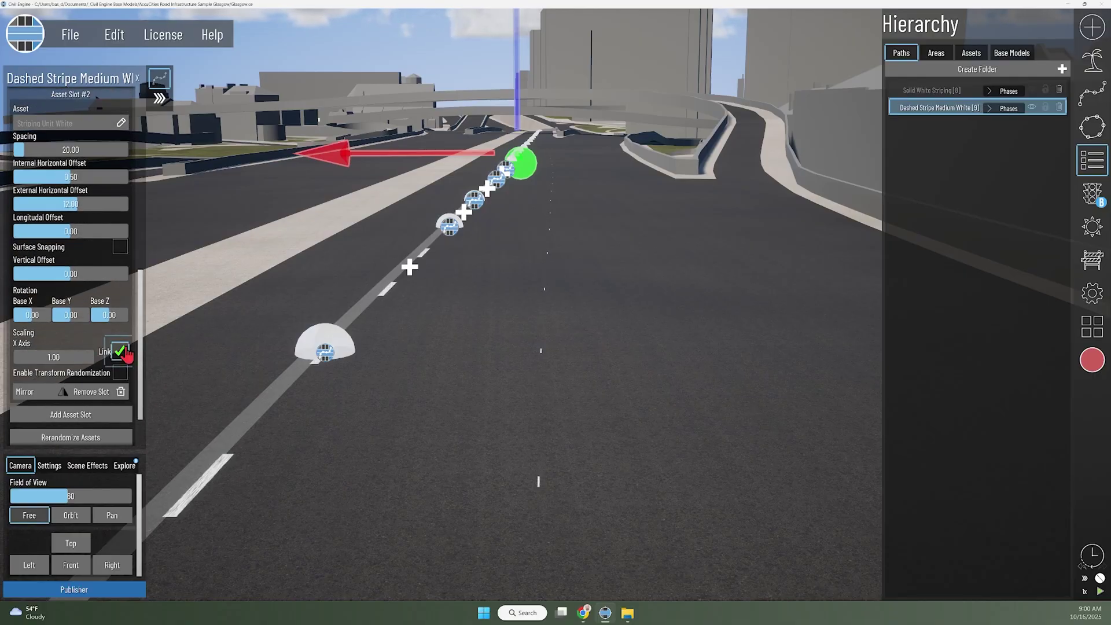
{"action": "left_click", "coordinate": [120, 351]}
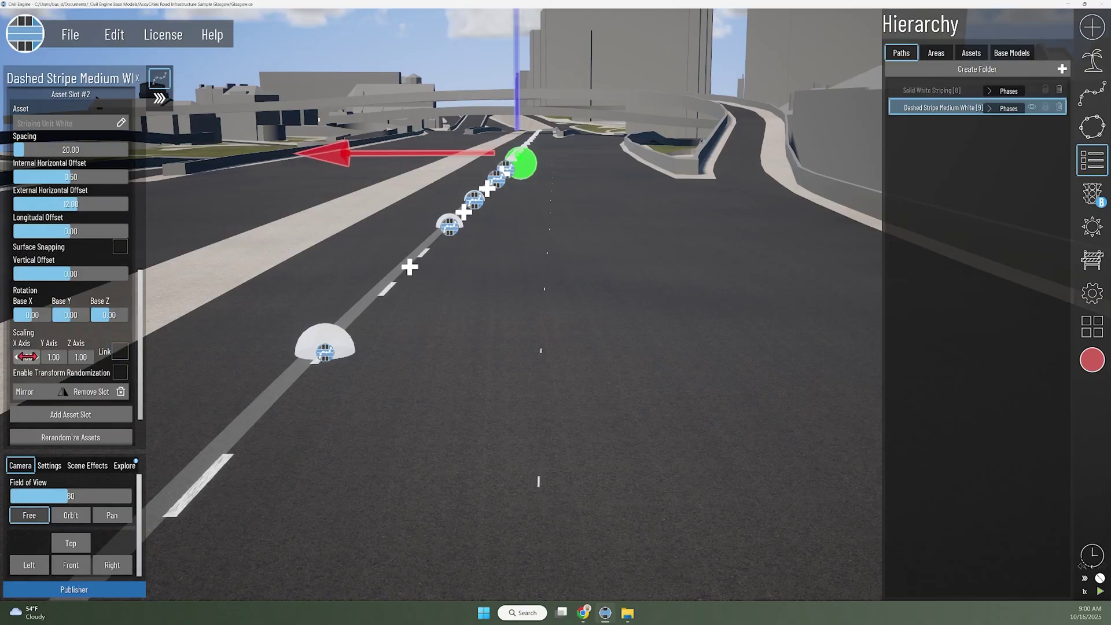
{"action": "type", "text": "6"}
{"action": "key", "text": "Return"}
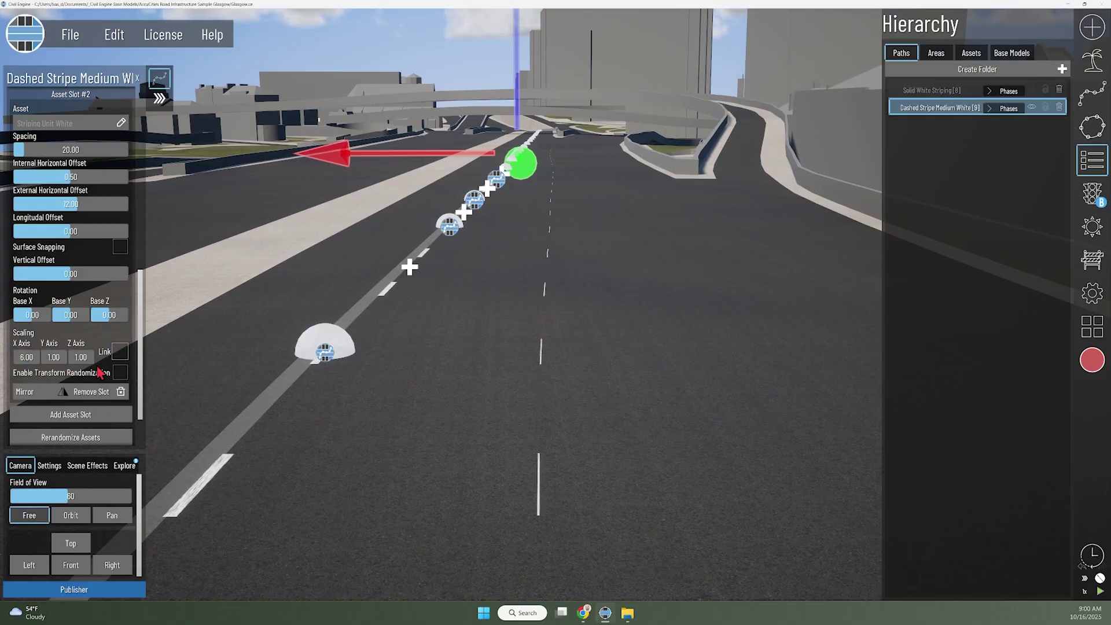
{"action": "type", "text": "6"}
{"action": "key", "text": "Return"}
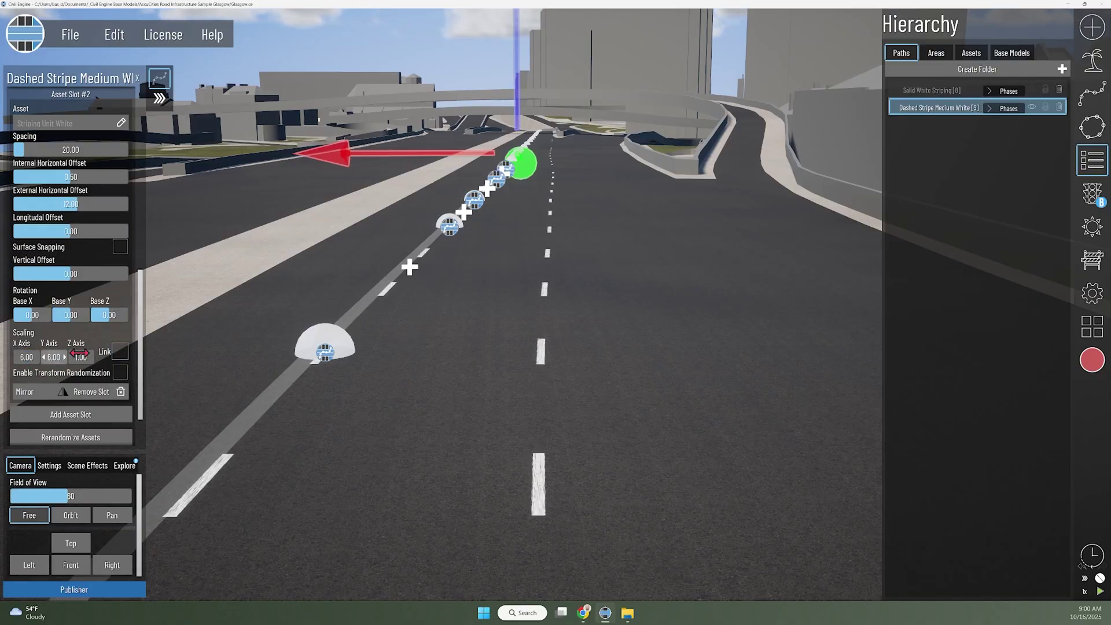
Step: Raise the second asset slot's vertical offset to 0.07 ft
{"action": "right_click_drag", "start_coordinate": [570, 289], "coordinate": [565, 187]}
{"action": "key", "text": "s"}
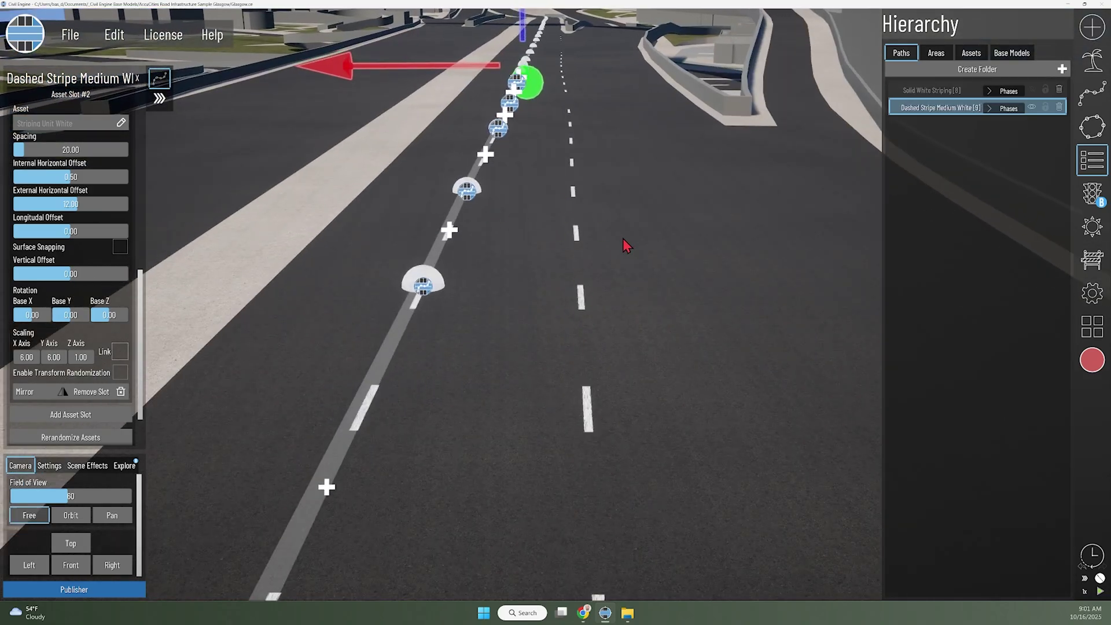
{"action": "right_click_drag", "start_coordinate": [624, 122], "coordinate": [622, 210]}
{"action": "key", "text": "w"}
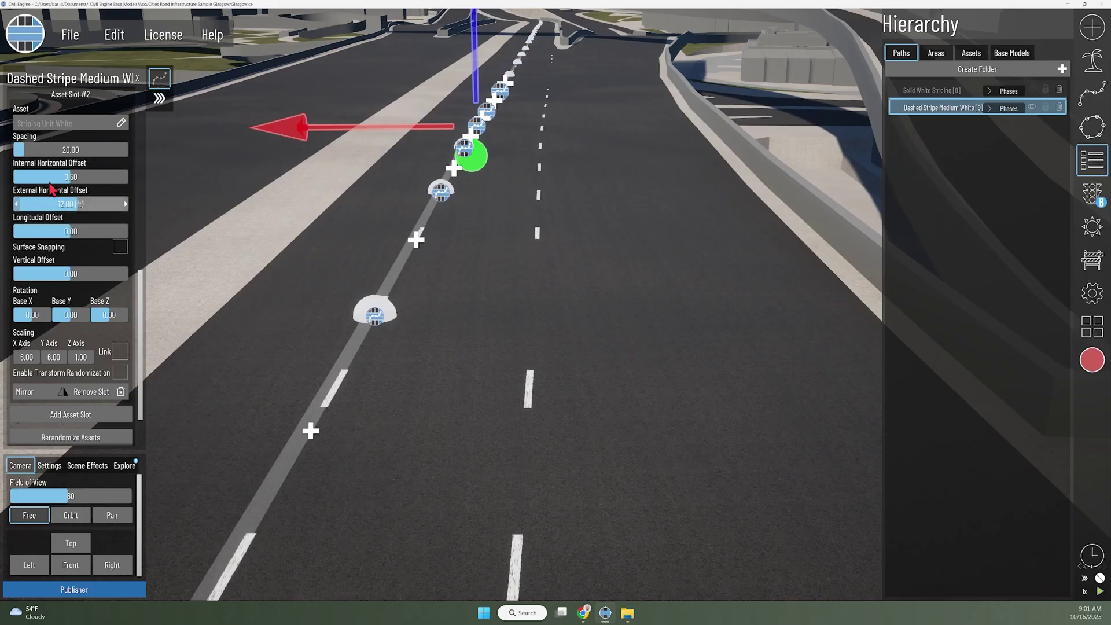
{"action": "scroll", "coordinate": [93, 261], "scroll_direction": "down", "scroll_amount": 1}
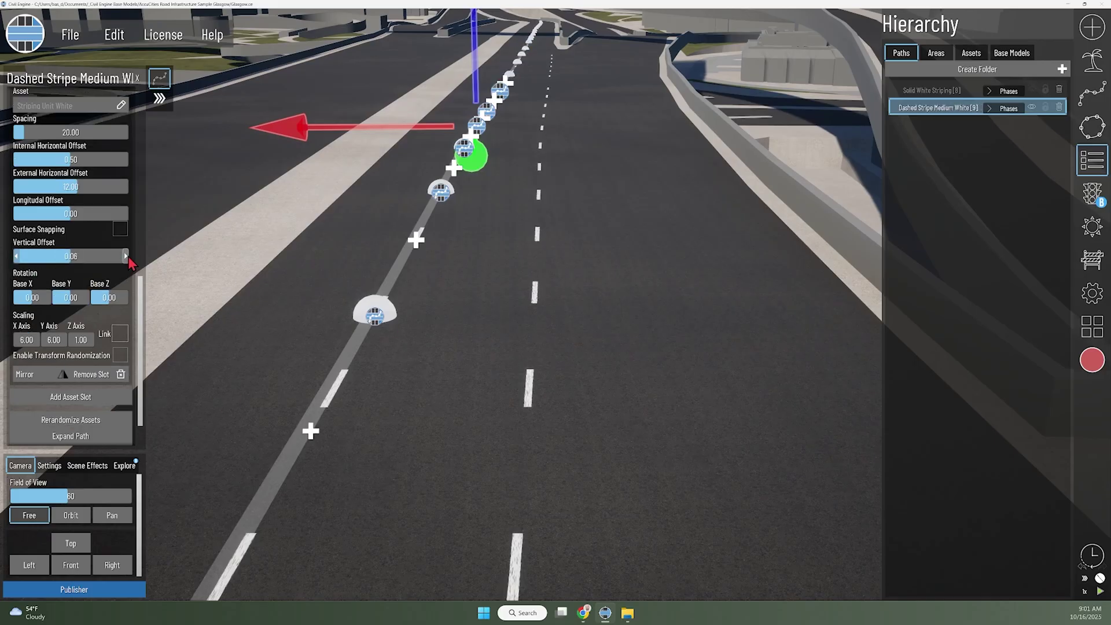
{"action": "right_click_drag", "start_coordinate": [578, 424], "coordinate": [551, 300]}
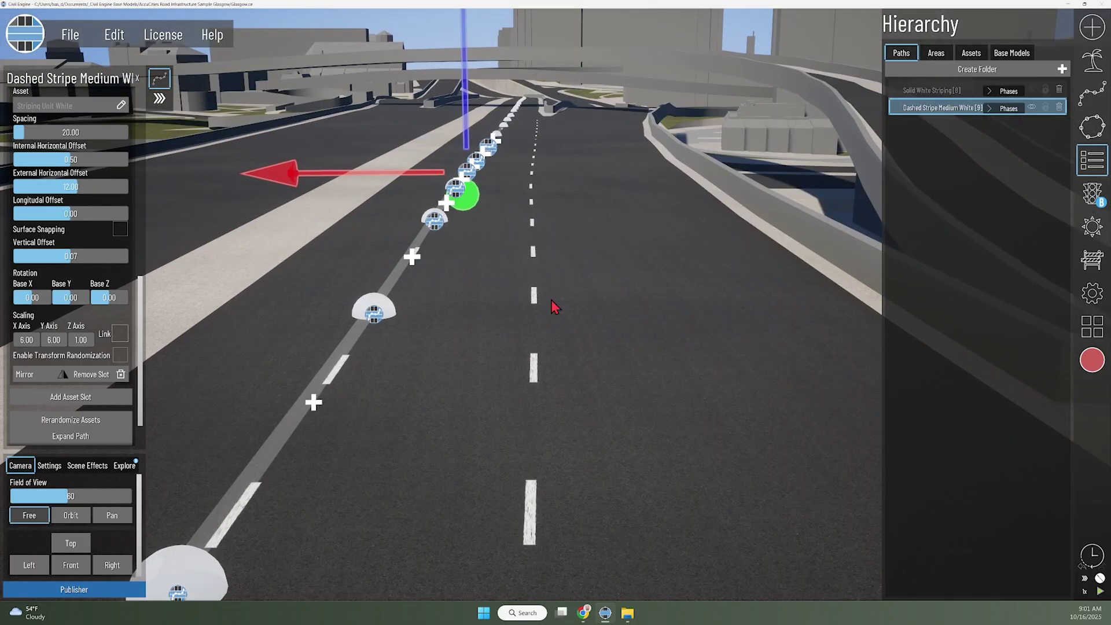
Step: Deselect the path and examine how both dashed lines run along the highway toward the overpass
{"action": "left_click", "coordinate": [603, 431]}
{"action": "middle_click_drag", "start_coordinate": [614, 293], "coordinate": [606, 453]}
{"action": "right_click_drag", "start_coordinate": [606, 453], "coordinate": [610, 443]}
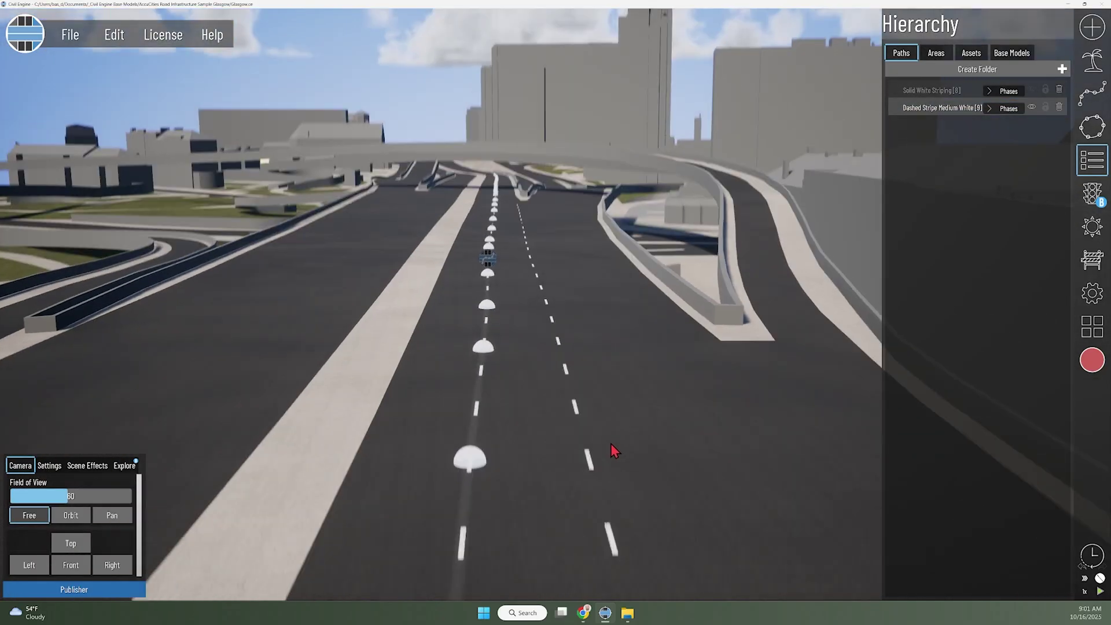
{"action": "middle_click_drag", "start_coordinate": [503, 226], "coordinate": [515, 278]}
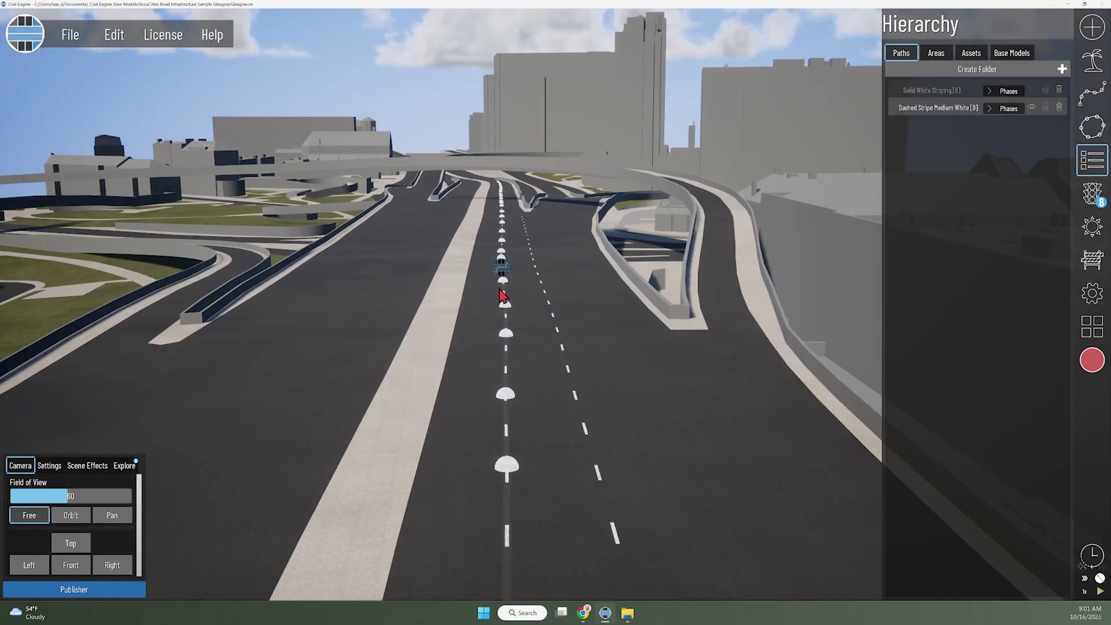
{"action": "scroll", "coordinate": [505, 273], "scroll_direction": "up", "scroll_amount": 2}
{"action": "scroll", "coordinate": [505, 273], "scroll_direction": "up", "scroll_amount": 2}
{"action": "middle_click_drag", "start_coordinate": [476, 238], "coordinate": [456, 356]}
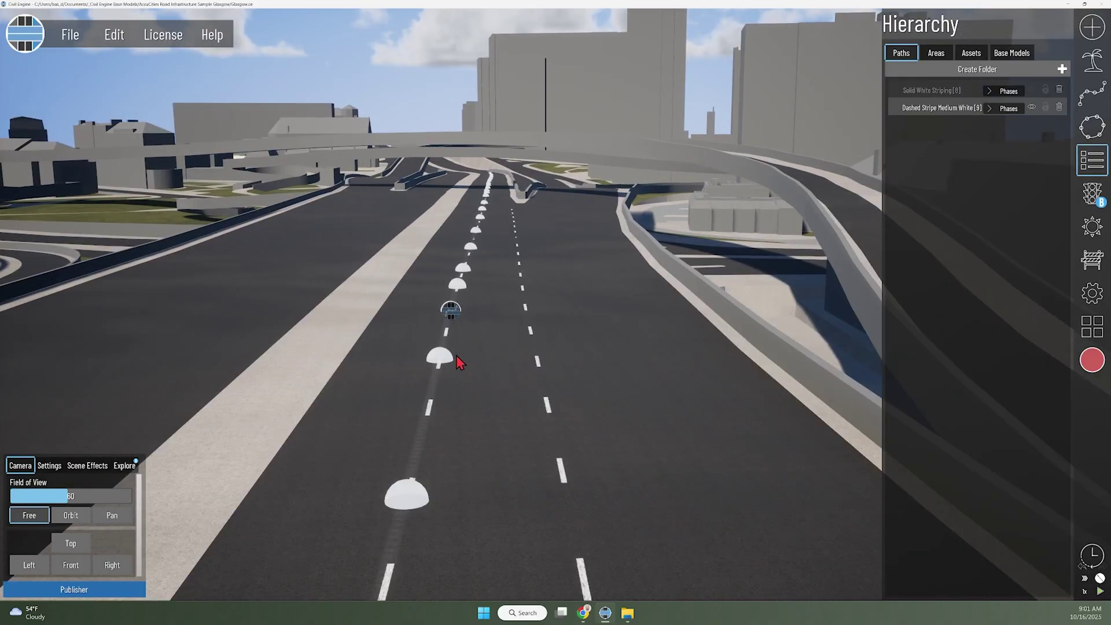
Step: Nudge a mid-highway point of the dashed stripe path slightly sideways relative to the median, then deselect the path
{"action": "left_click", "coordinate": [452, 315]}
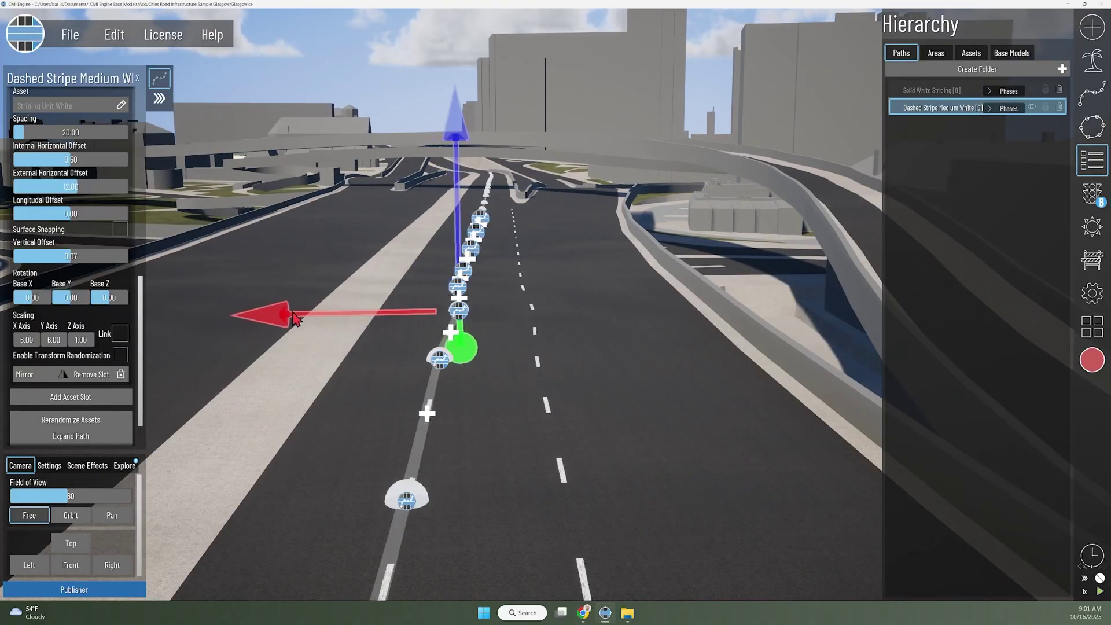
{"action": "left_click_drag", "start_coordinate": [286, 319], "coordinate": [286, 322]}
{"action": "left_click", "coordinate": [566, 324]}
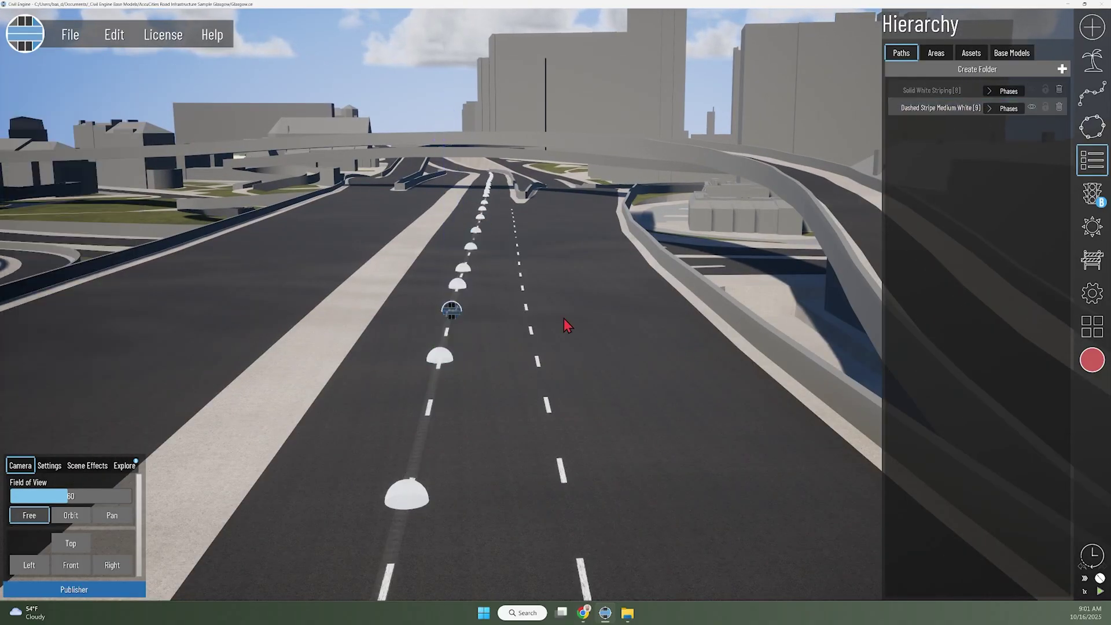